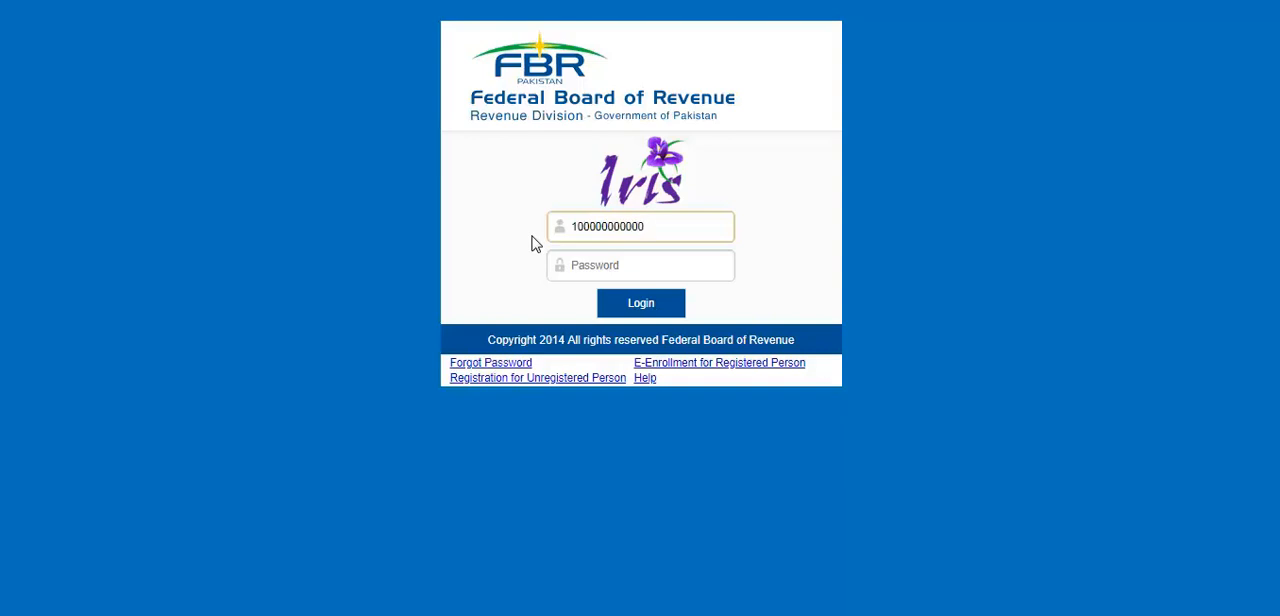
Step: Enter the account password for the entered registration number and log in to the Iris portal
{"action": "key", "text": "Tab"}
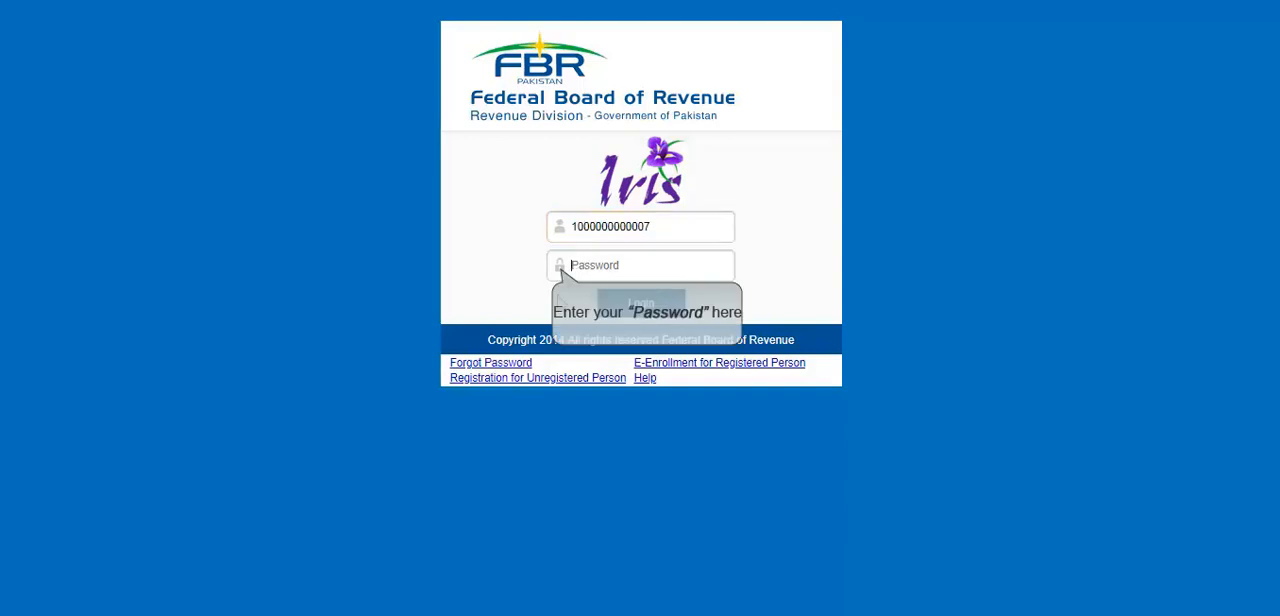
{"action": "type", "text": "••"}
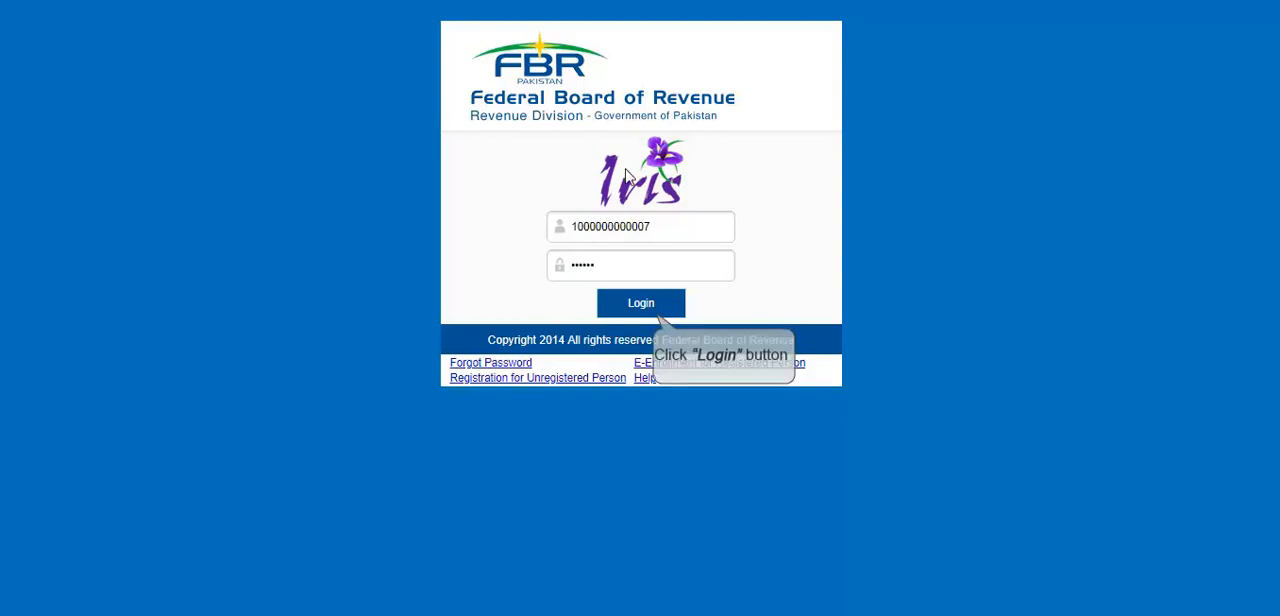
{"action": "left_click", "coordinate": [617, 306]}
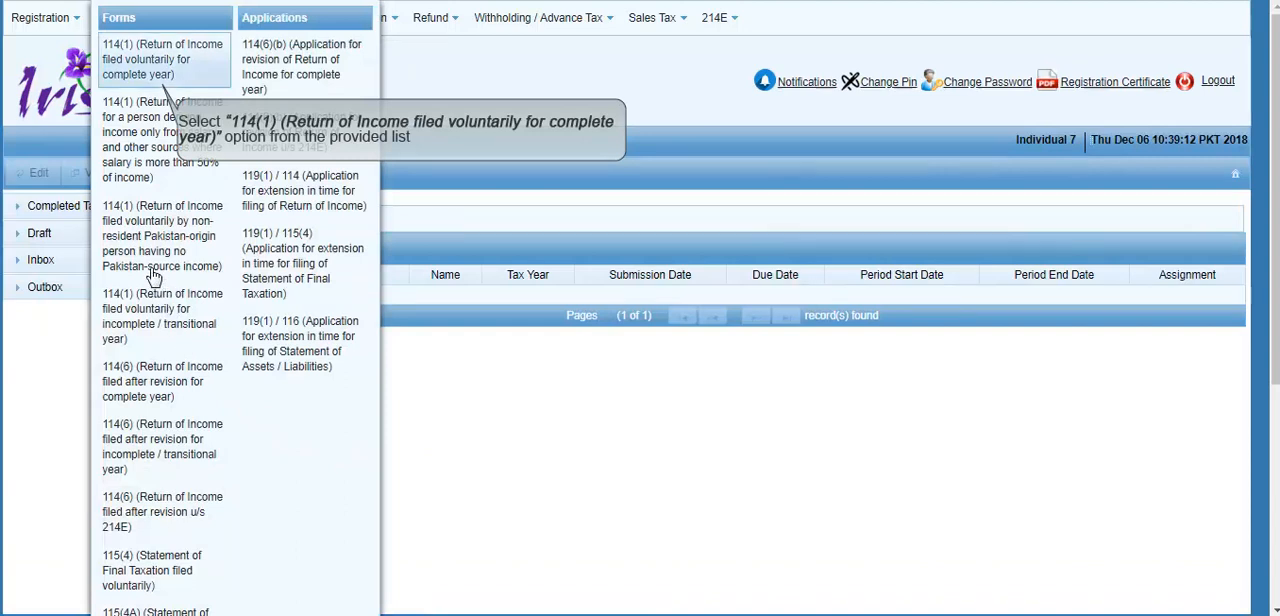
Step: Start a 114(1) Return of Income filed voluntarily for complete year and select tax period 2018 (01-Jul-2017 to 30-Jun-2018)
{"action": "left_click", "coordinate": [122, 65]}
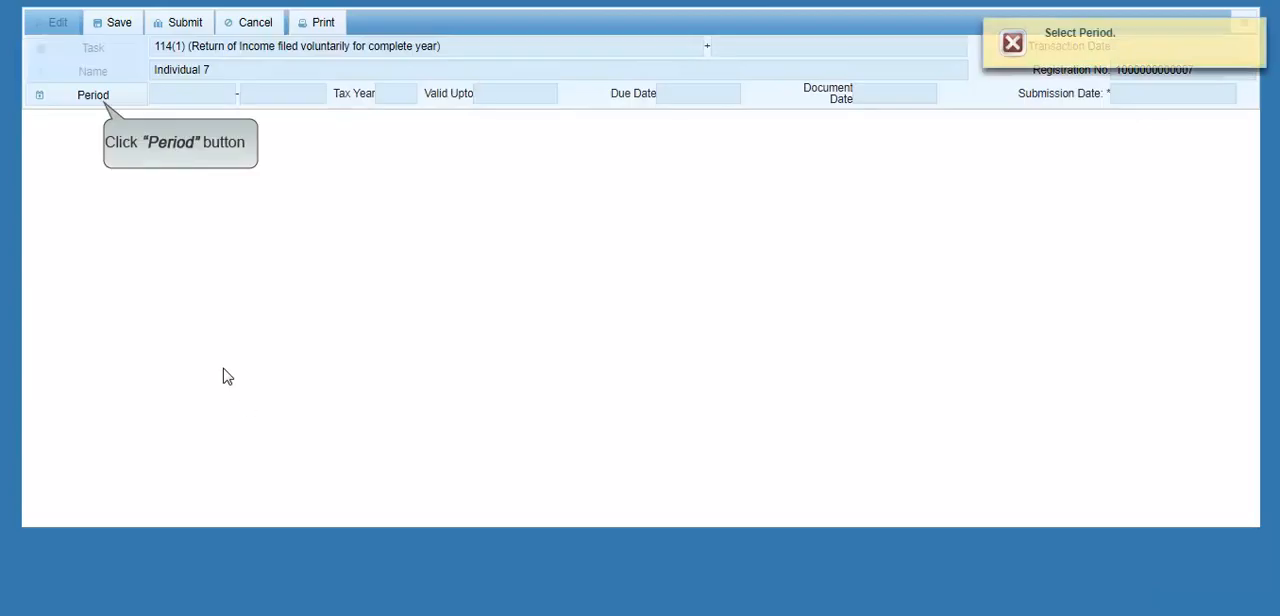
{"action": "left_click", "coordinate": [117, 104]}
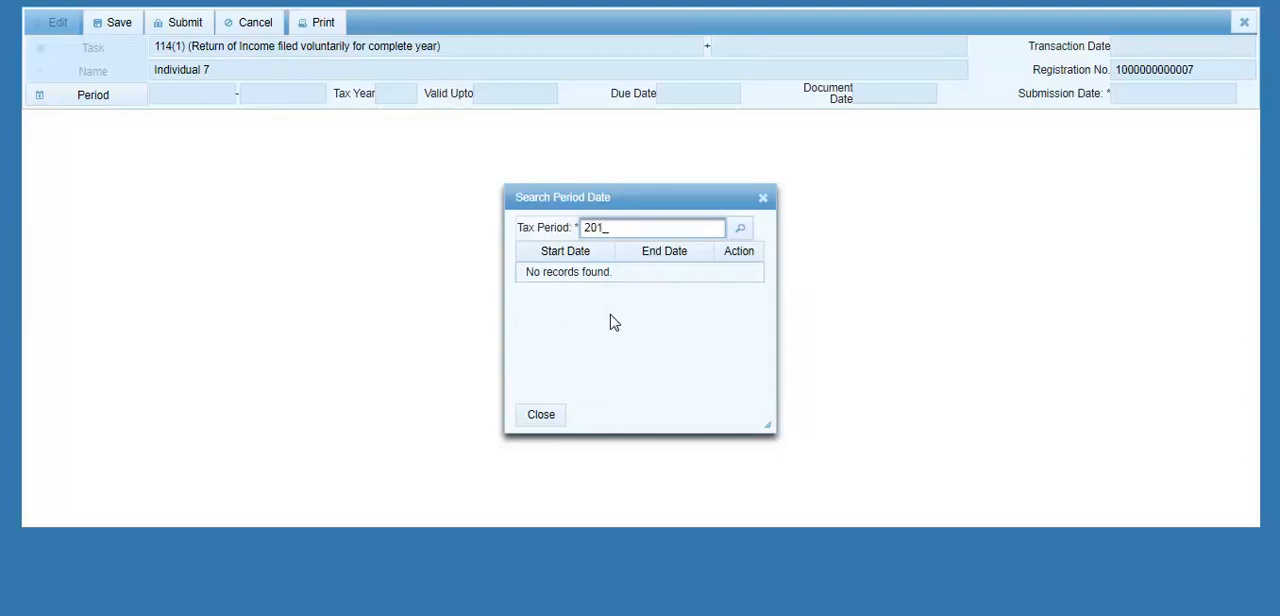
{"action": "left_click", "coordinate": [740, 230]}
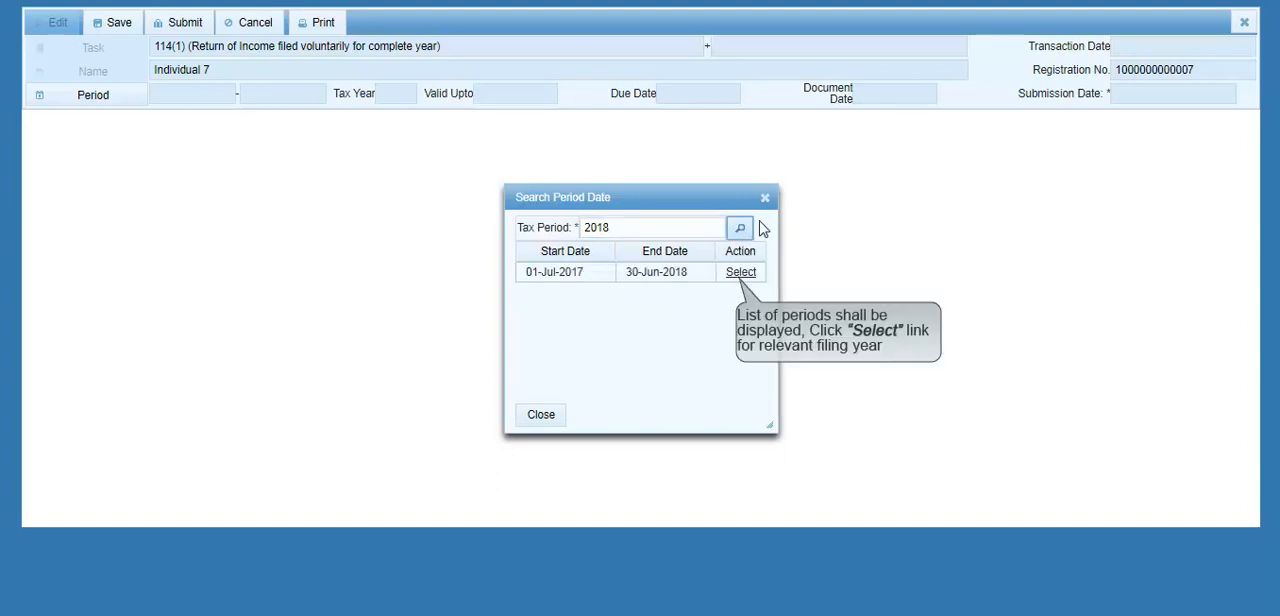
{"action": "left_click", "coordinate": [741, 272]}
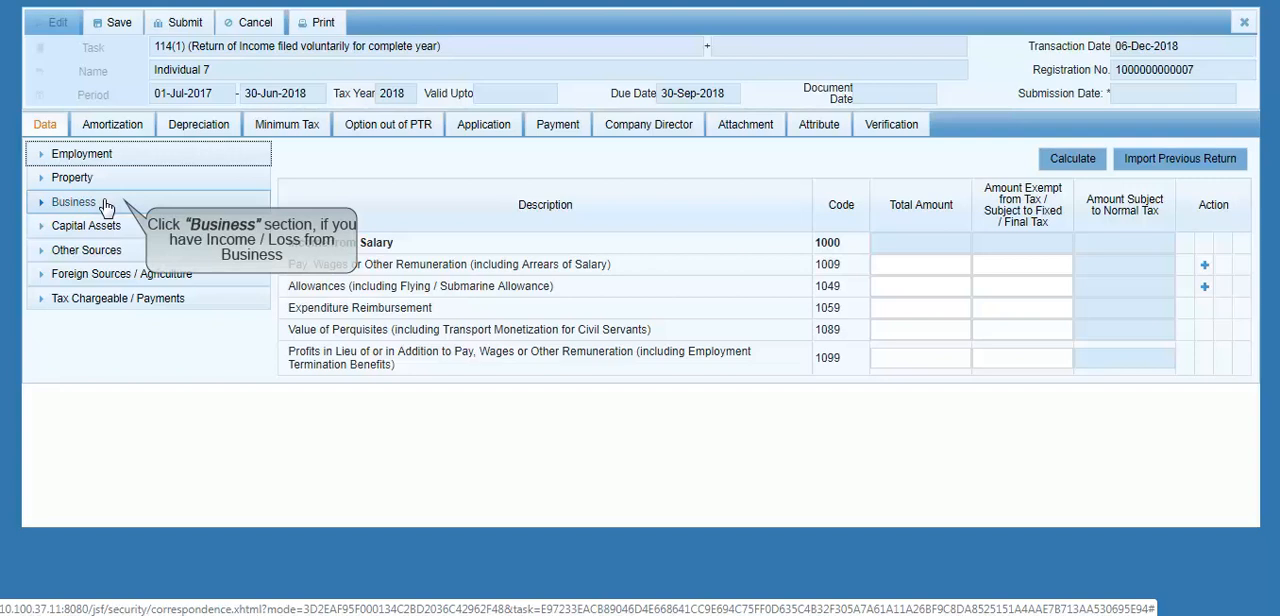
Step: In Business Manufacturing / Trading Items, enter Gross Revenue with total 5,000 and exempt amount 1,000, and calculate the return
{"action": "left_click", "coordinate": [80, 202]}
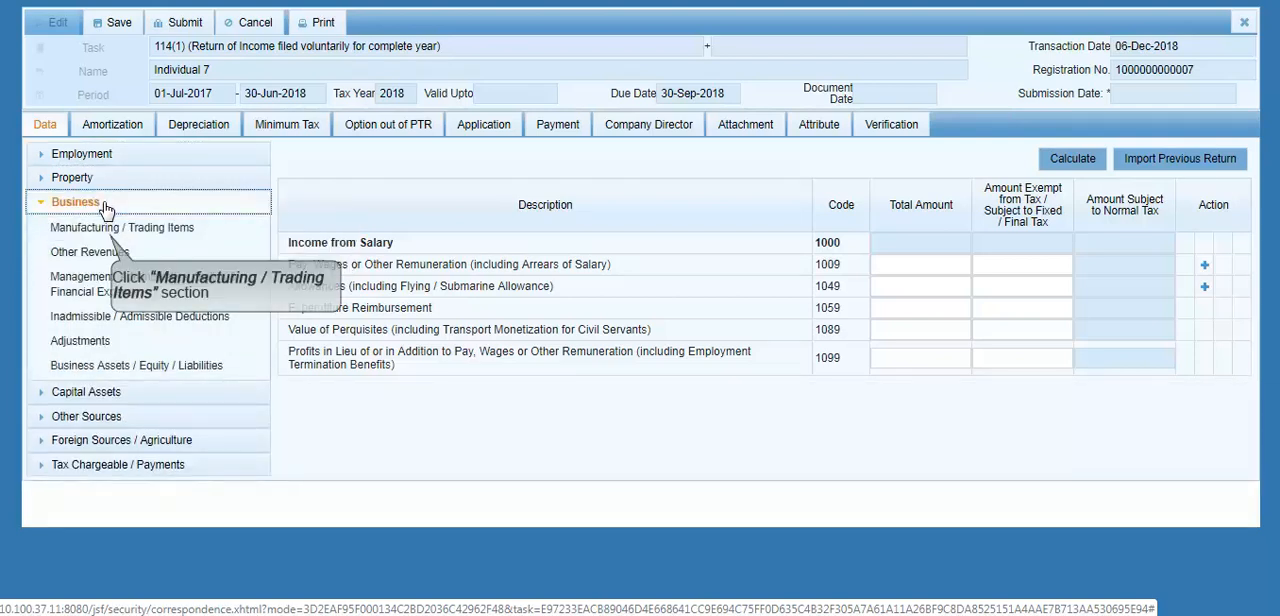
{"action": "left_click", "coordinate": [97, 232]}
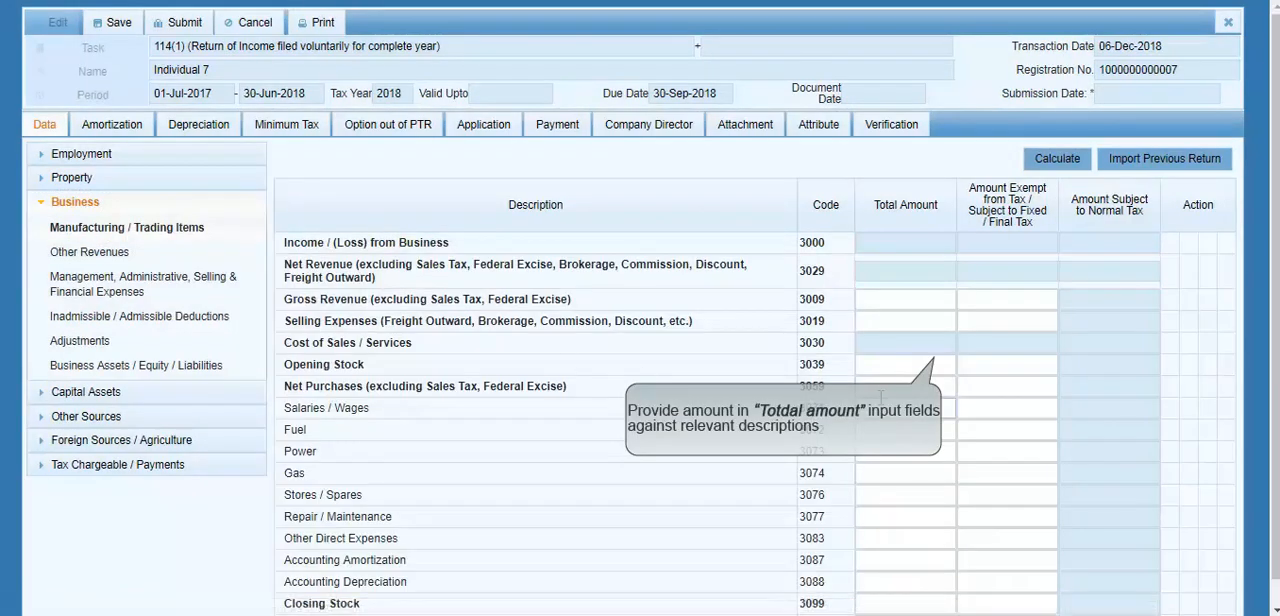
{"action": "left_click", "coordinate": [893, 299]}
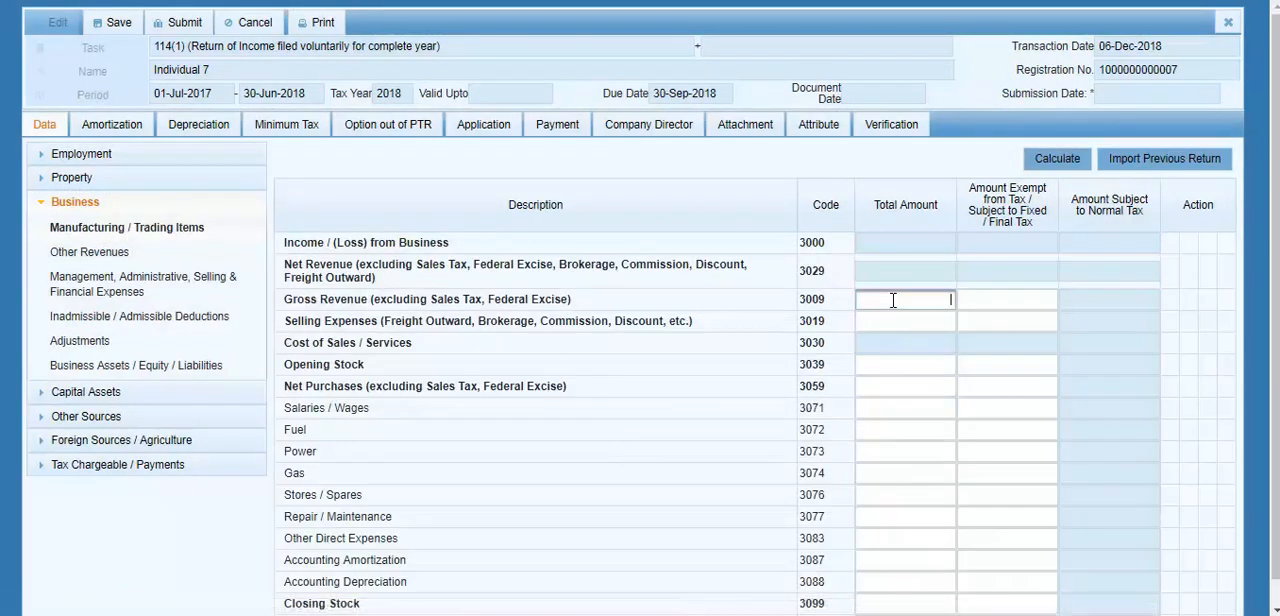
{"action": "left_click", "coordinate": [999, 298]}
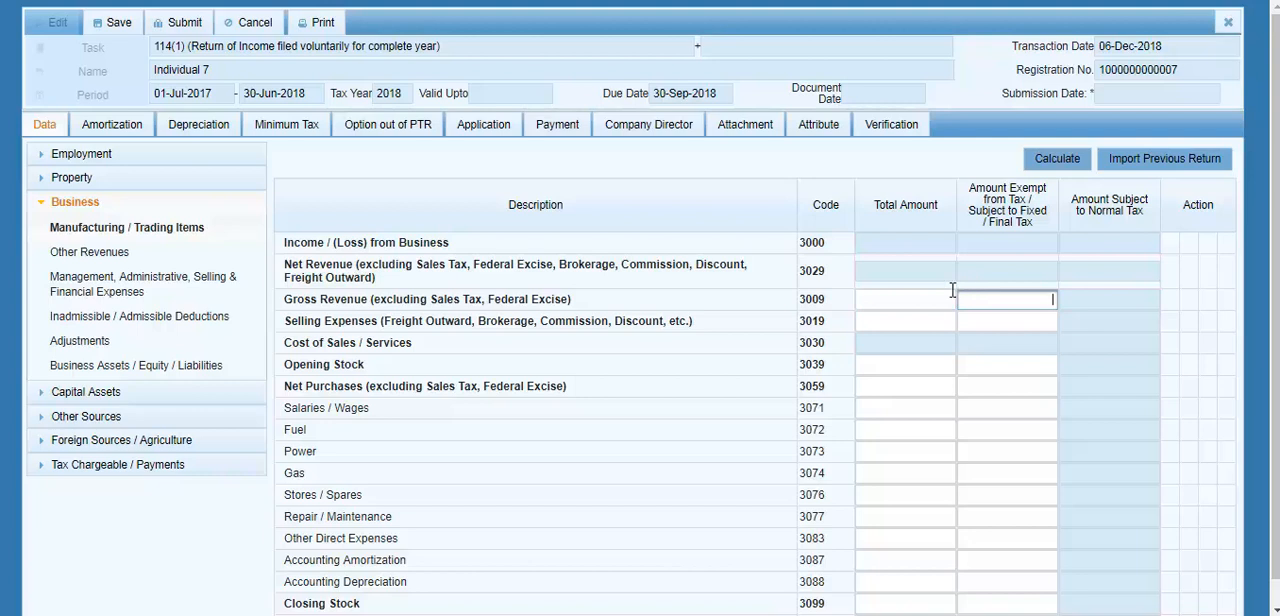
{"action": "left_click", "coordinate": [940, 296]}
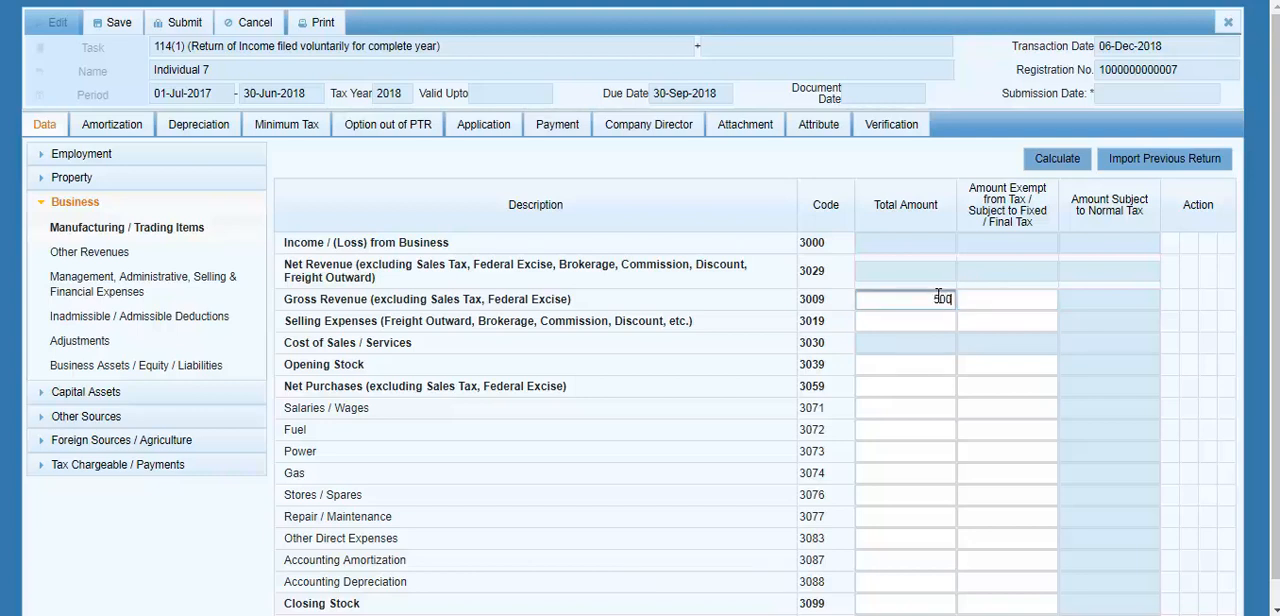
{"action": "key", "text": "Tab"}
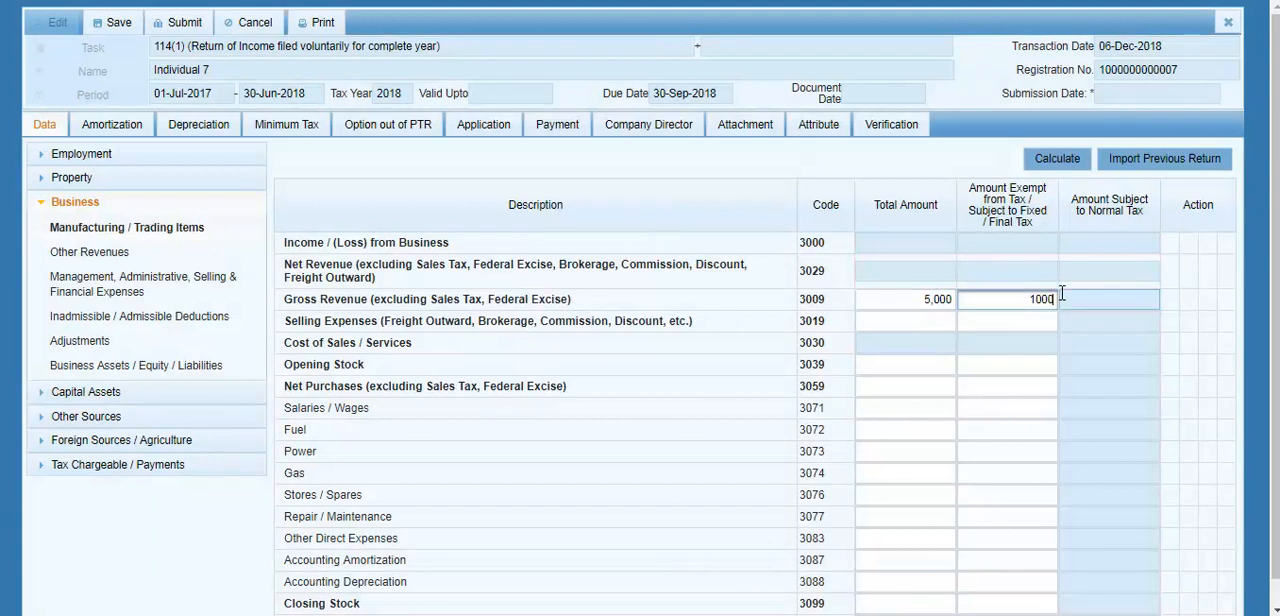
{"action": "left_click", "coordinate": [1072, 321]}
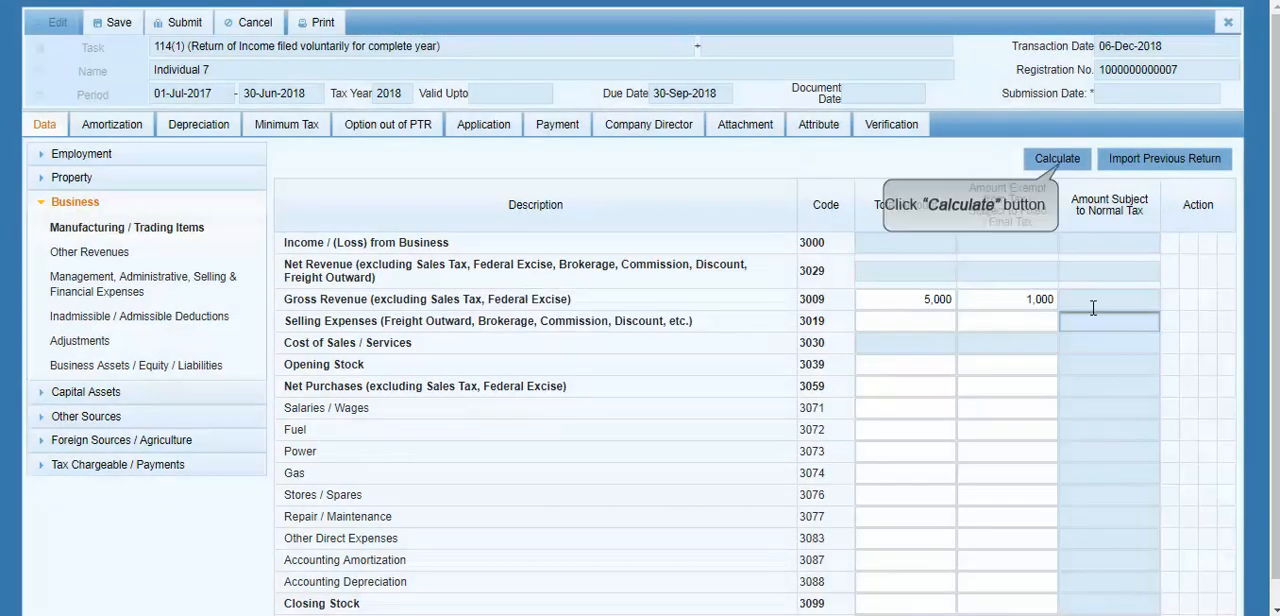
{"action": "left_click", "coordinate": [1057, 162]}
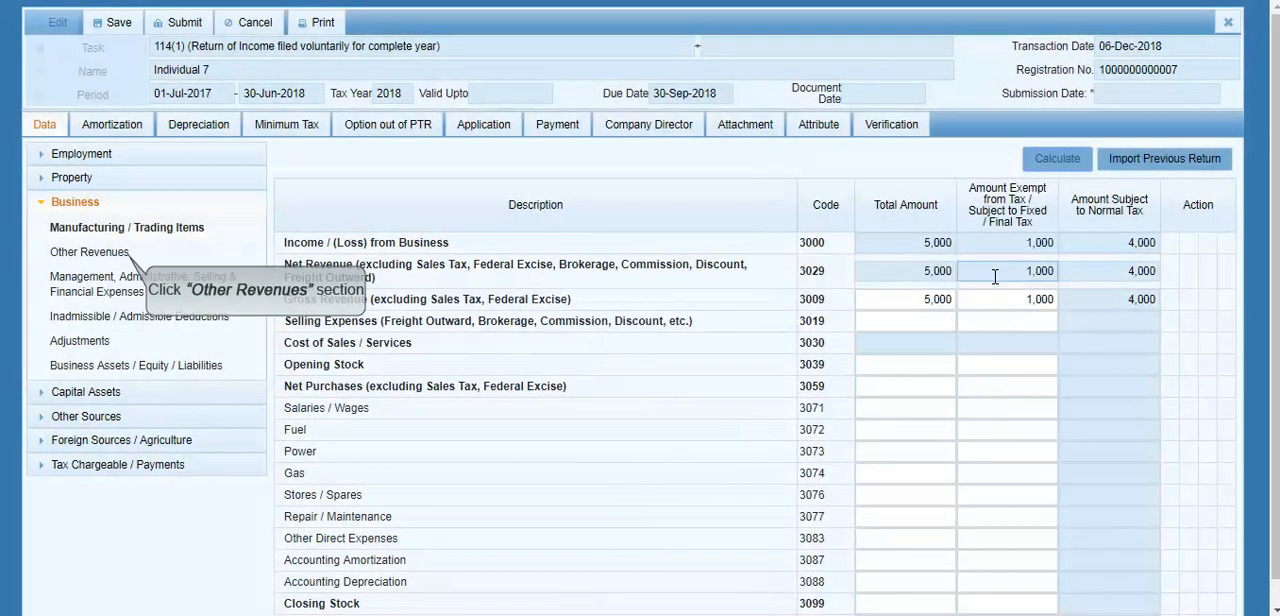
Step: View the Business section's Other Revenues, and run the calculation for Management, Administrative, Selling & Financial Expenses with the amounts left blank
{"action": "left_click", "coordinate": [136, 256]}
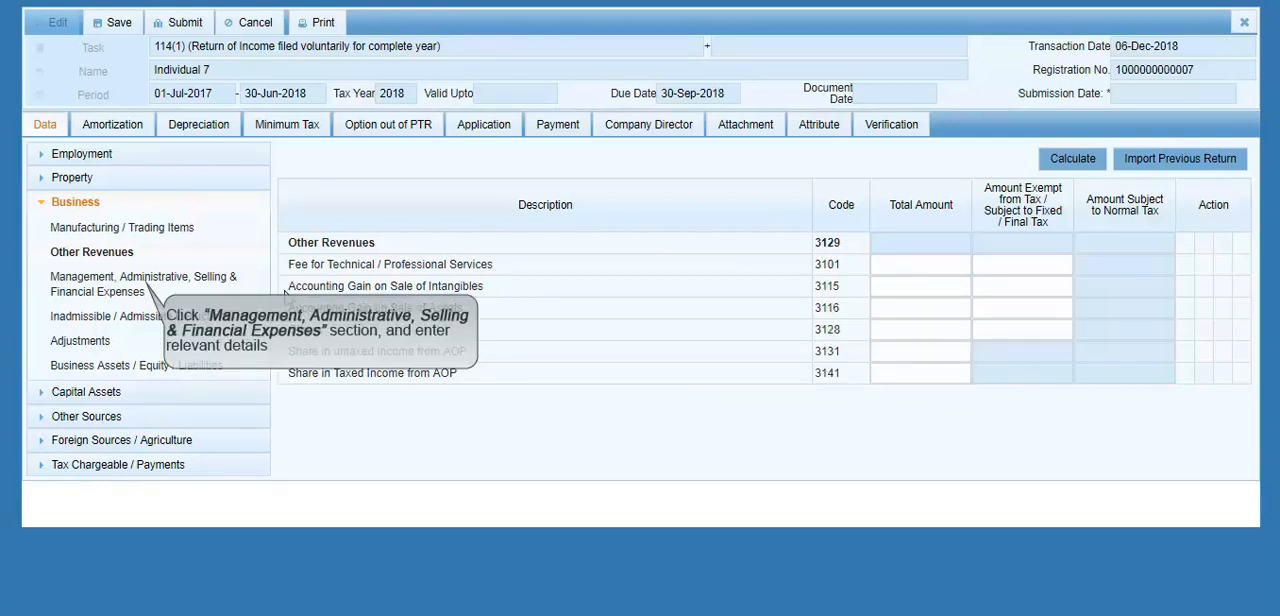
{"action": "left_click", "coordinate": [168, 284]}
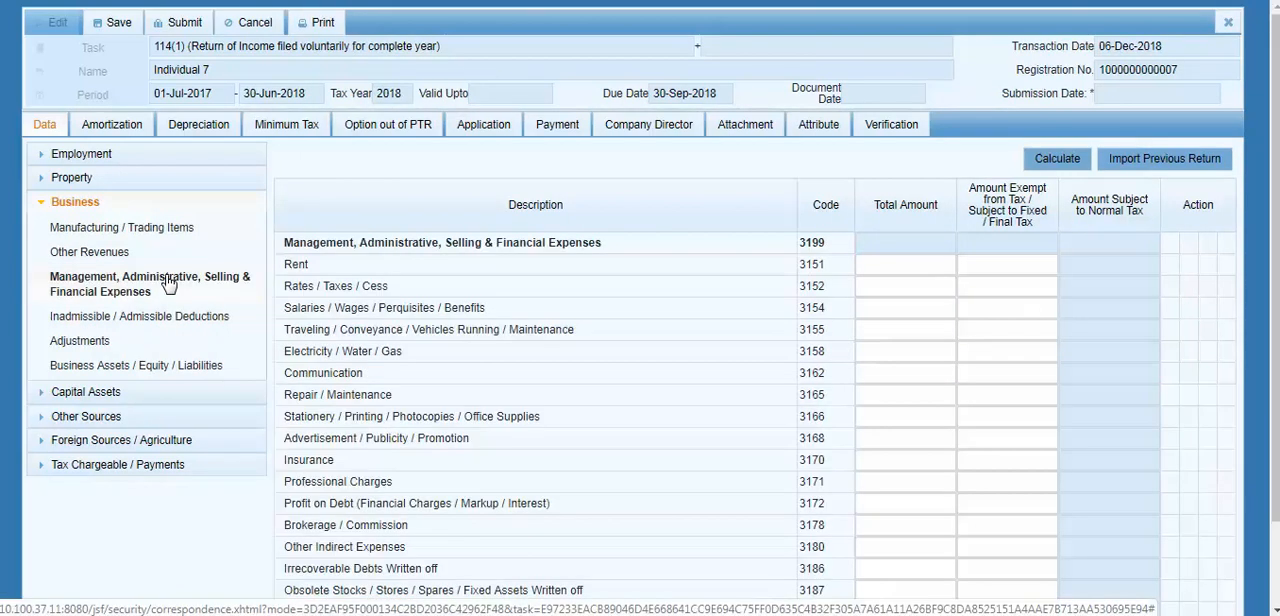
{"action": "left_click", "coordinate": [887, 280]}
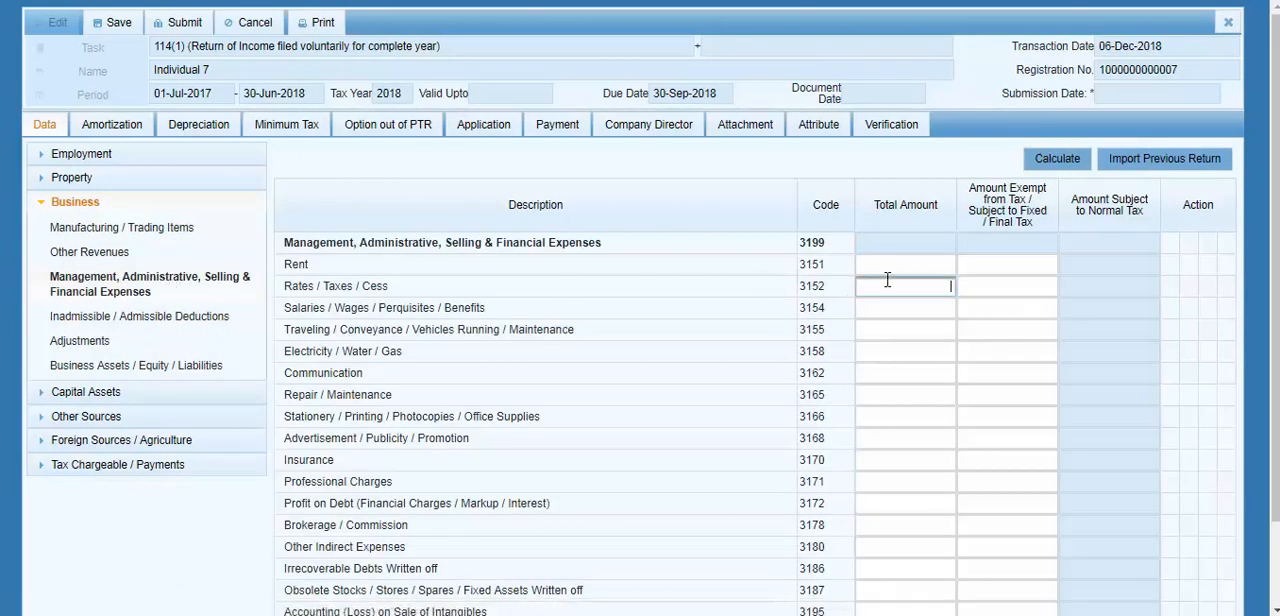
{"action": "left_click", "coordinate": [991, 287]}
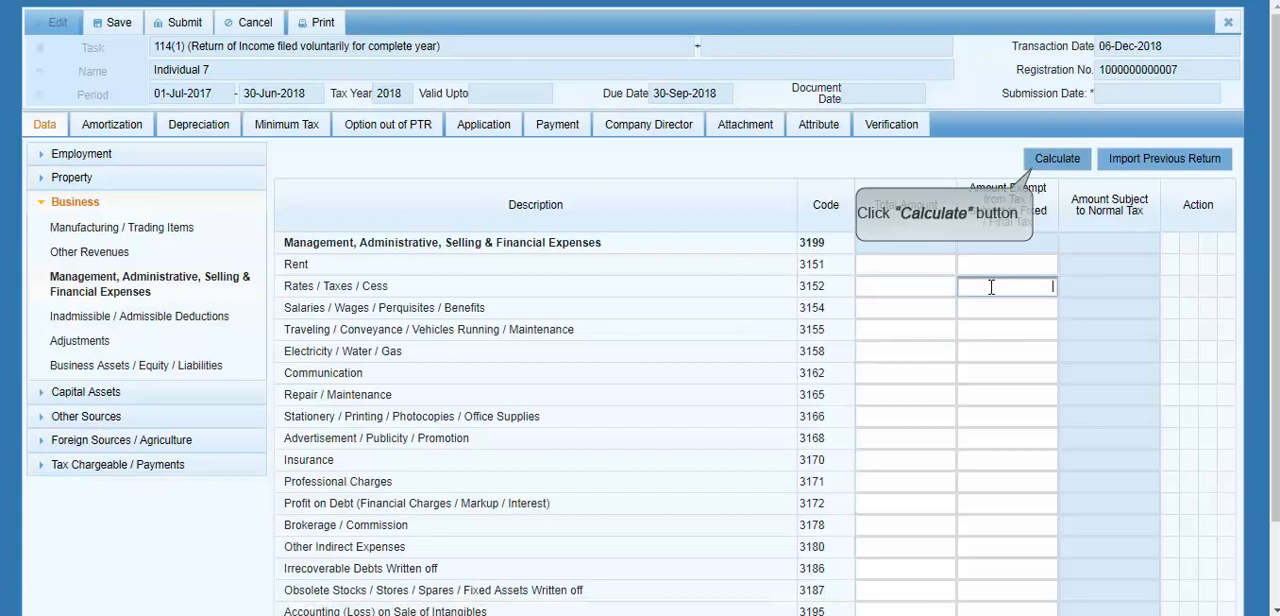
{"action": "left_click", "coordinate": [1057, 160]}
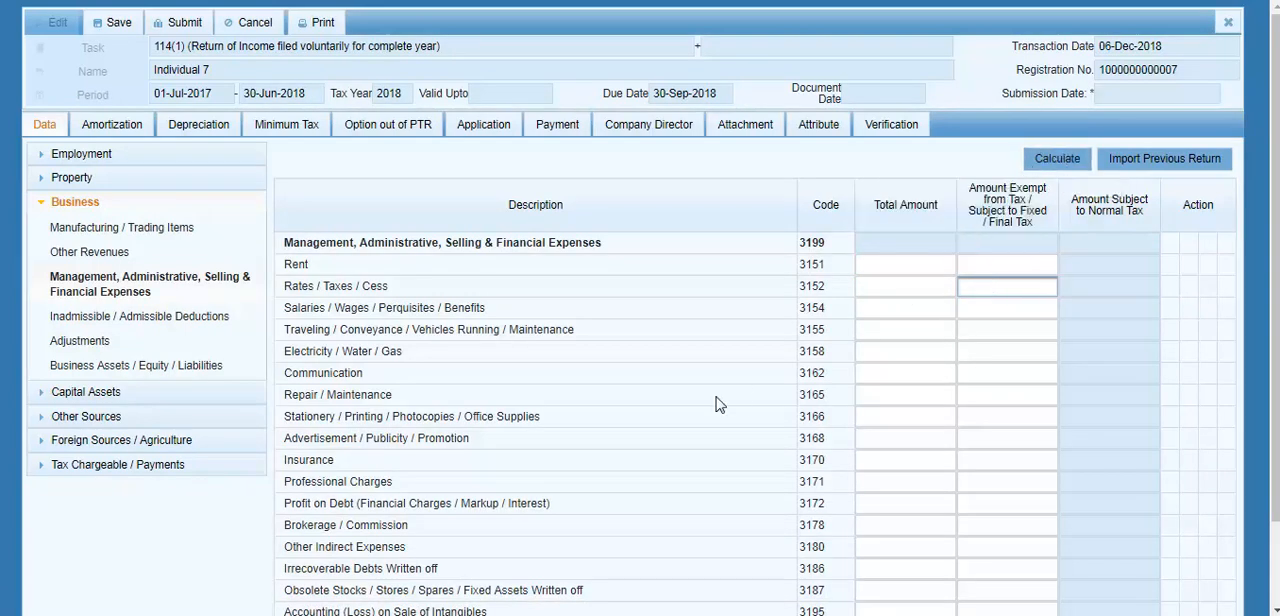
Step: Run the calculation for the Business section's Inadmissible / Admissible Deductions and Adjustments without entering any amounts
{"action": "left_click", "coordinate": [163, 318]}
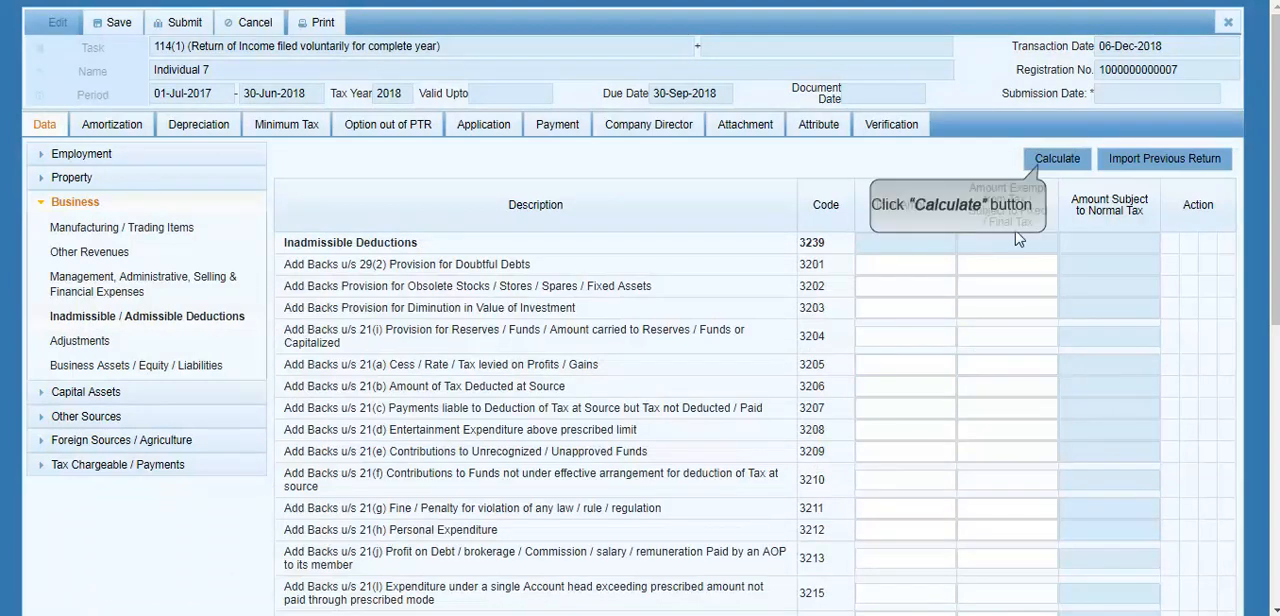
{"action": "left_click", "coordinate": [1058, 162]}
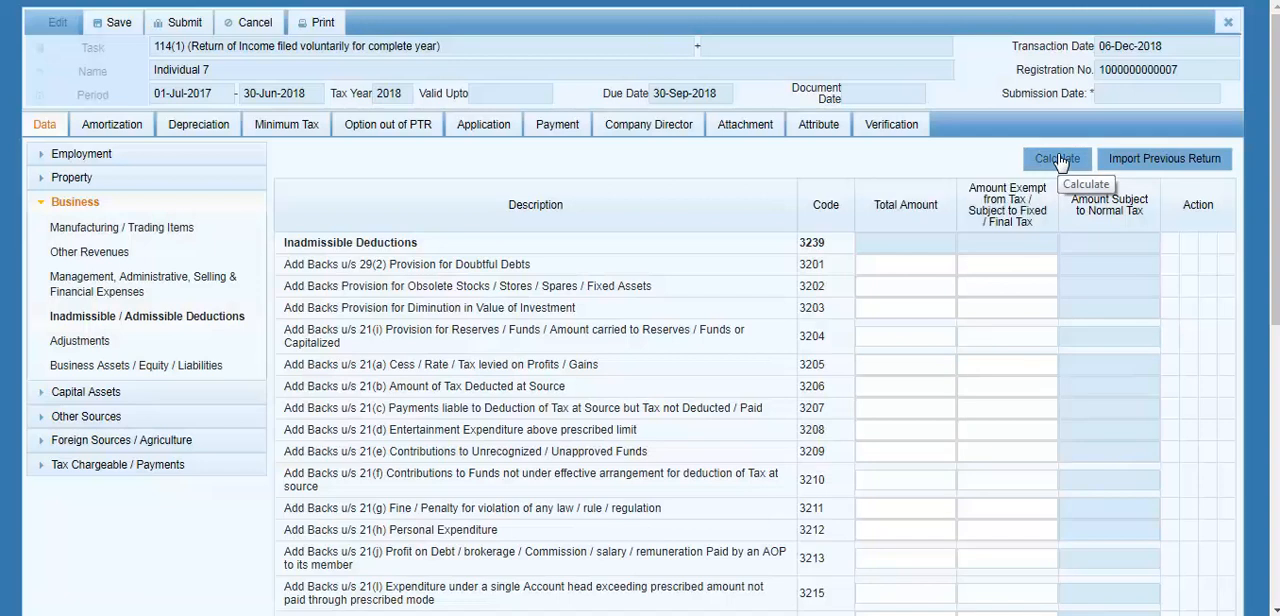
{"action": "left_click", "coordinate": [124, 345]}
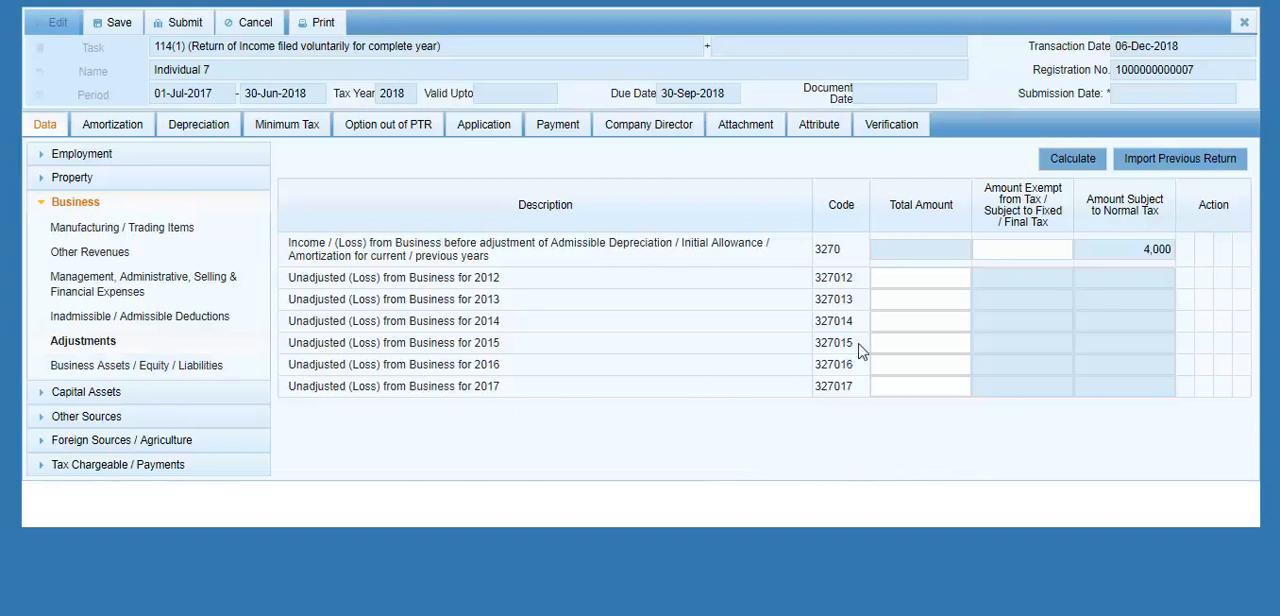
{"action": "left_click", "coordinate": [900, 324]}
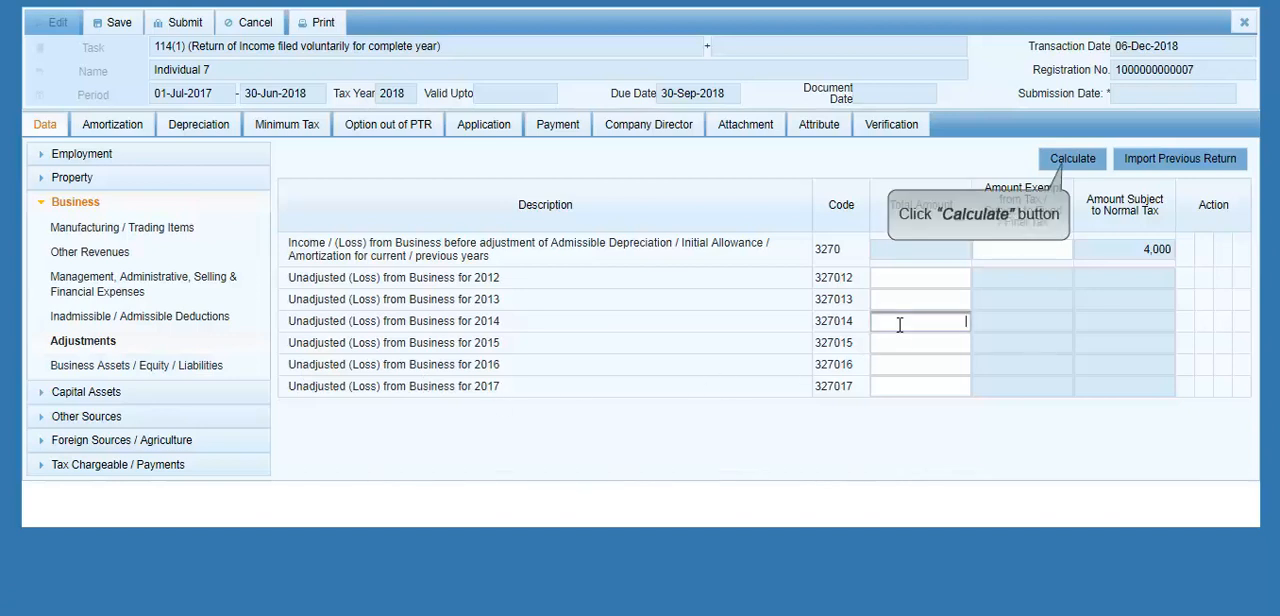
{"action": "left_click", "coordinate": [1078, 168]}
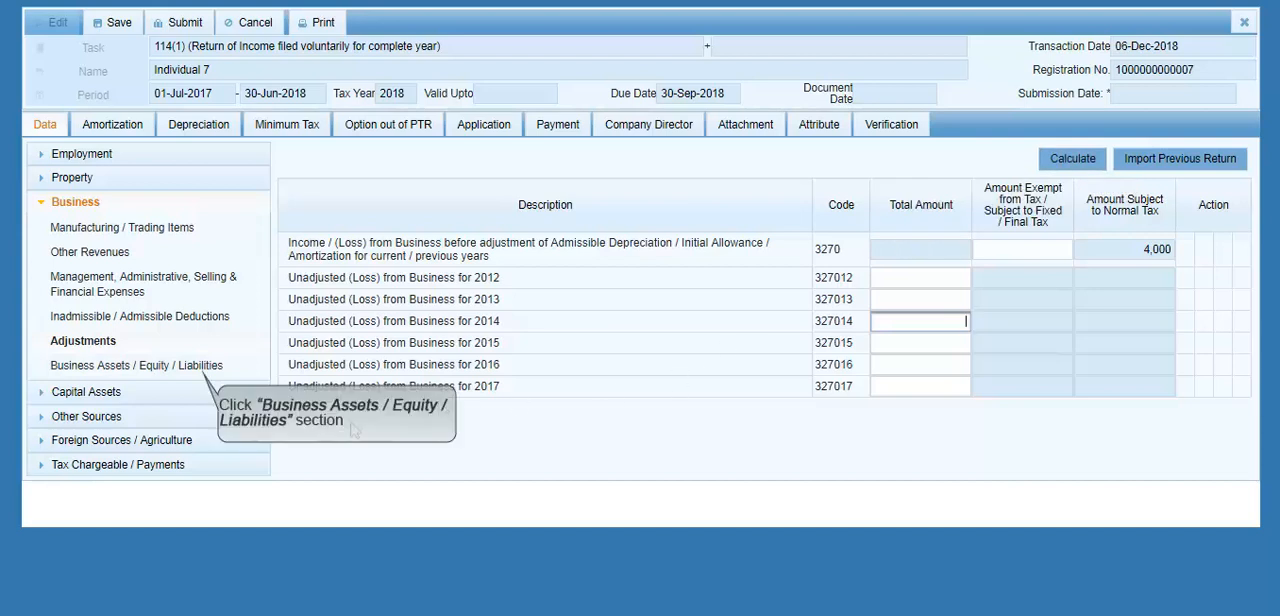
Step: Run the calculation for Business Assets / Equity / Liabilities, leaving the Land and Capital amounts blank
{"action": "left_click", "coordinate": [188, 366]}
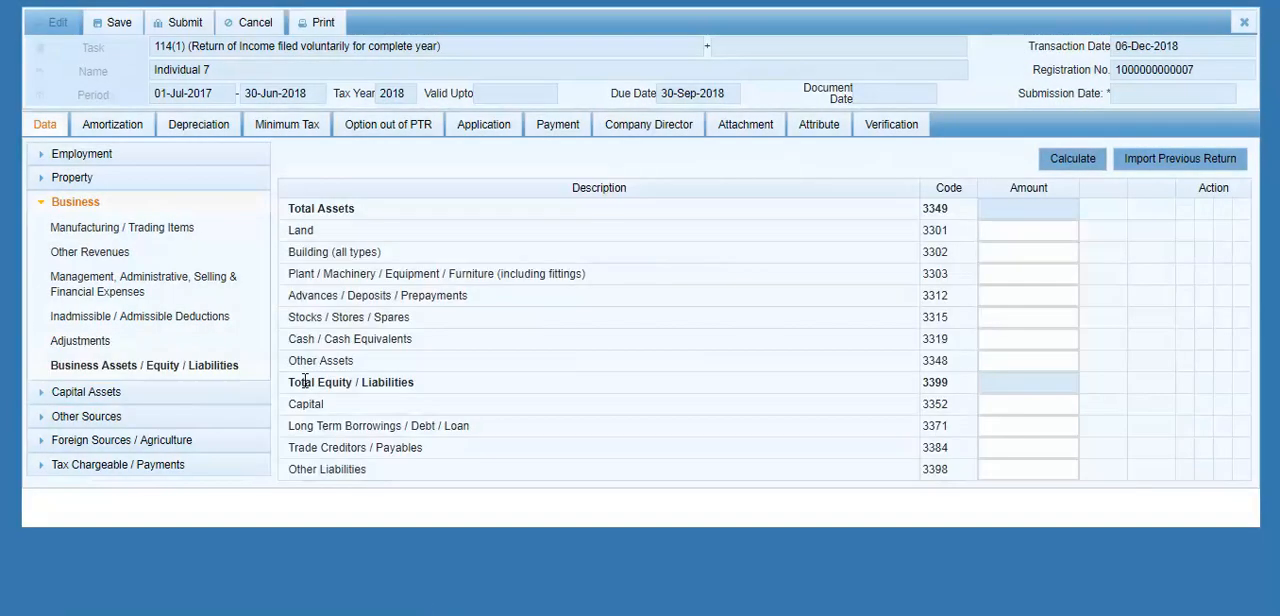
{"action": "left_click", "coordinate": [1013, 234]}
{"action": "left_click", "coordinate": [1029, 401]}
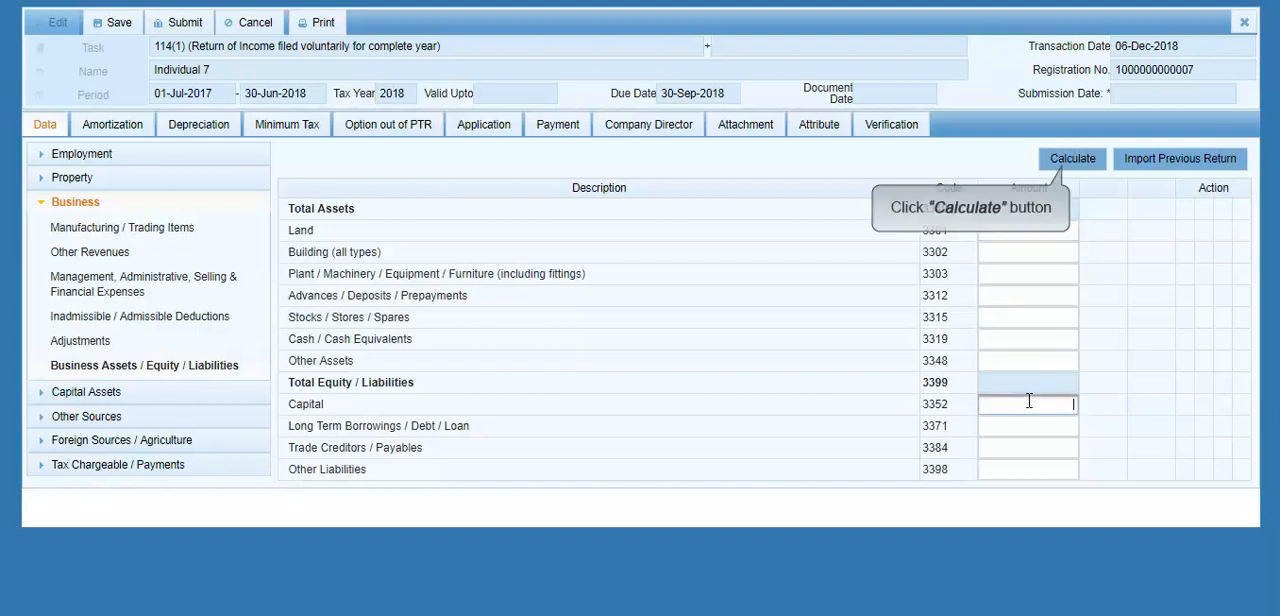
{"action": "left_click", "coordinate": [1078, 166]}
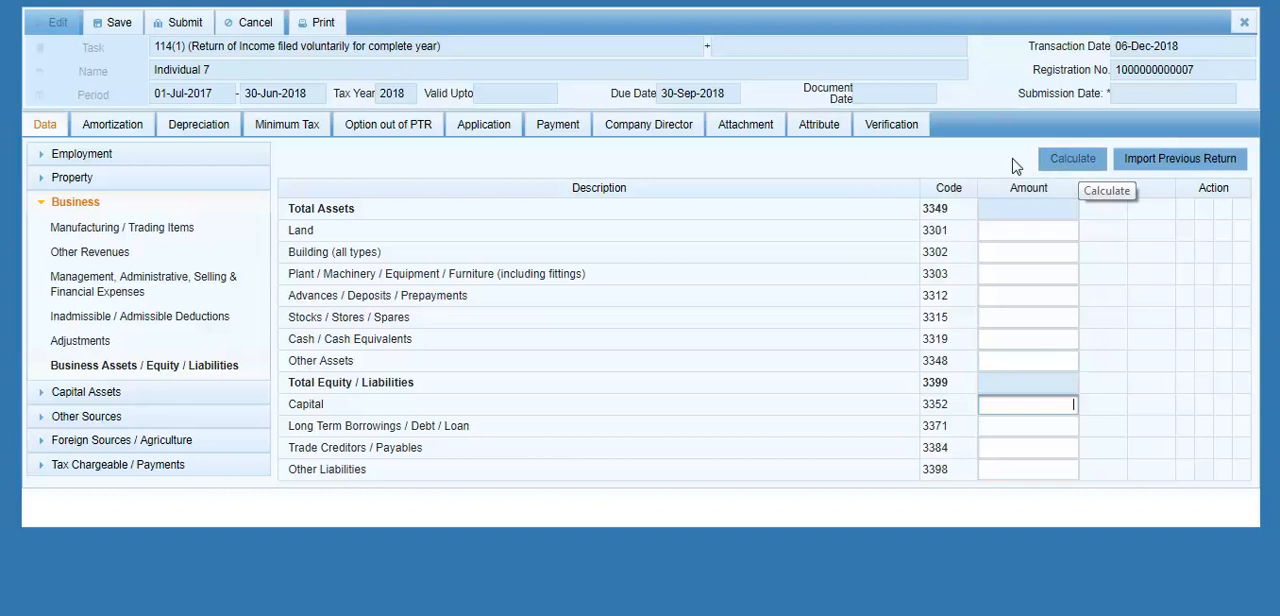
Step: View the Capital Assets section, and run the calculation for Receipts / Deductions under Other Sources with the amounts left blank
{"action": "left_click", "coordinate": [115, 202]}
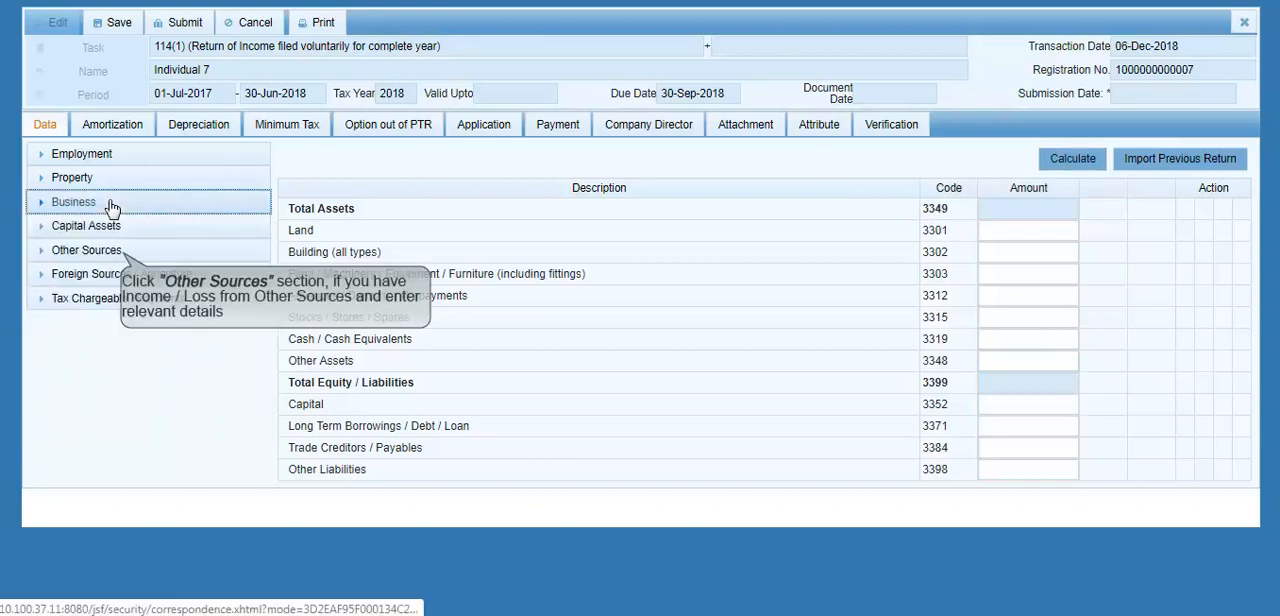
{"action": "left_click", "coordinate": [116, 218]}
{"action": "left_click", "coordinate": [120, 251]}
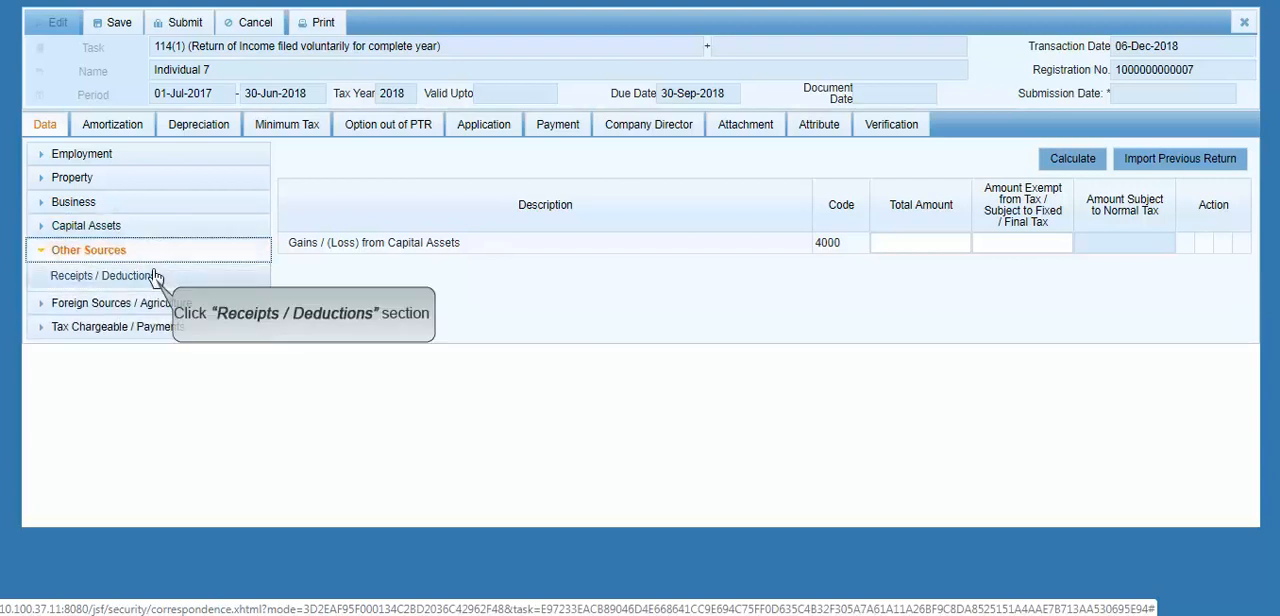
{"action": "left_click", "coordinate": [153, 278]}
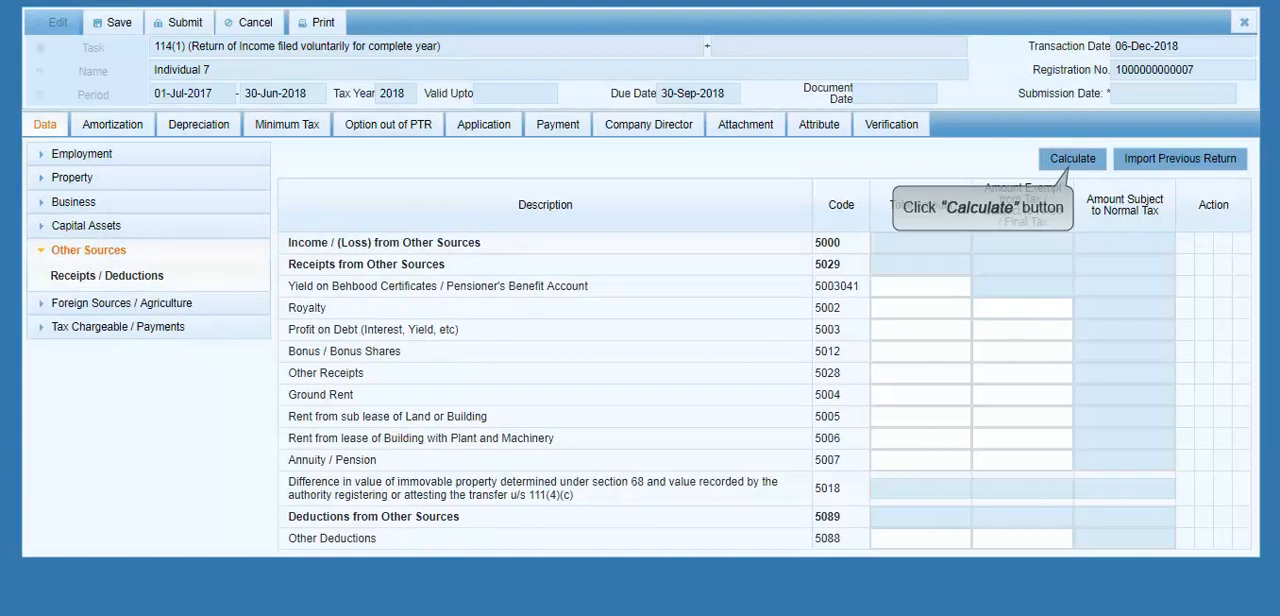
{"action": "left_click", "coordinate": [1062, 165]}
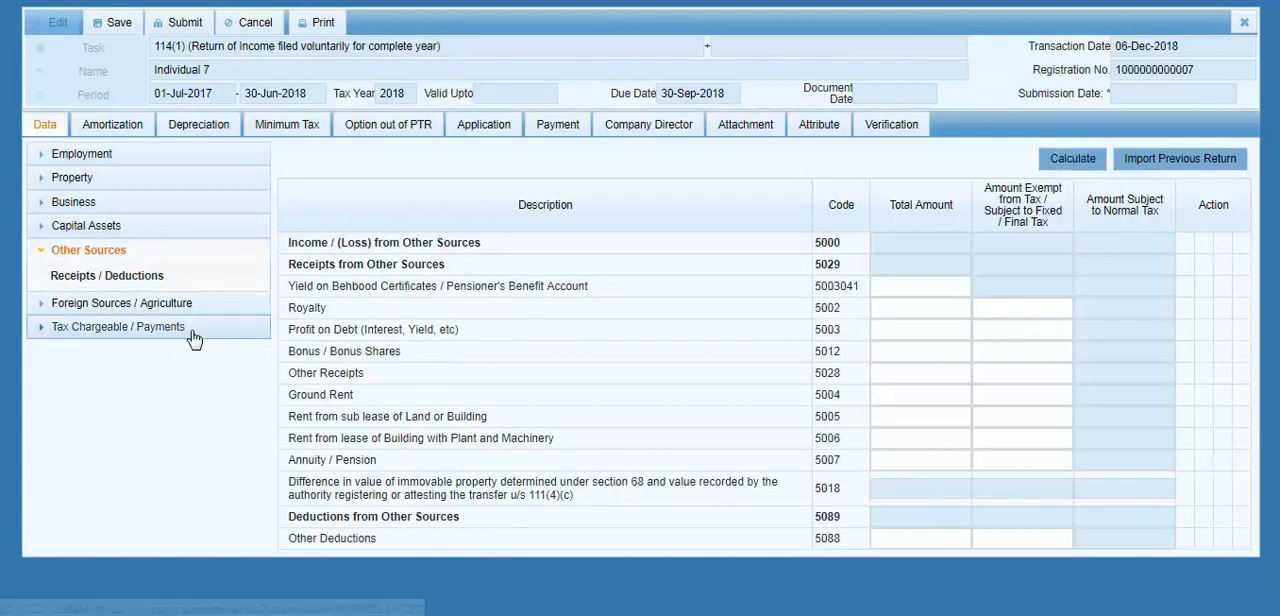
Step: View the Foreign Sources / Agriculture section and the Deductible Allowances under Tax Chargeable / Payments
{"action": "left_click", "coordinate": [104, 250]}
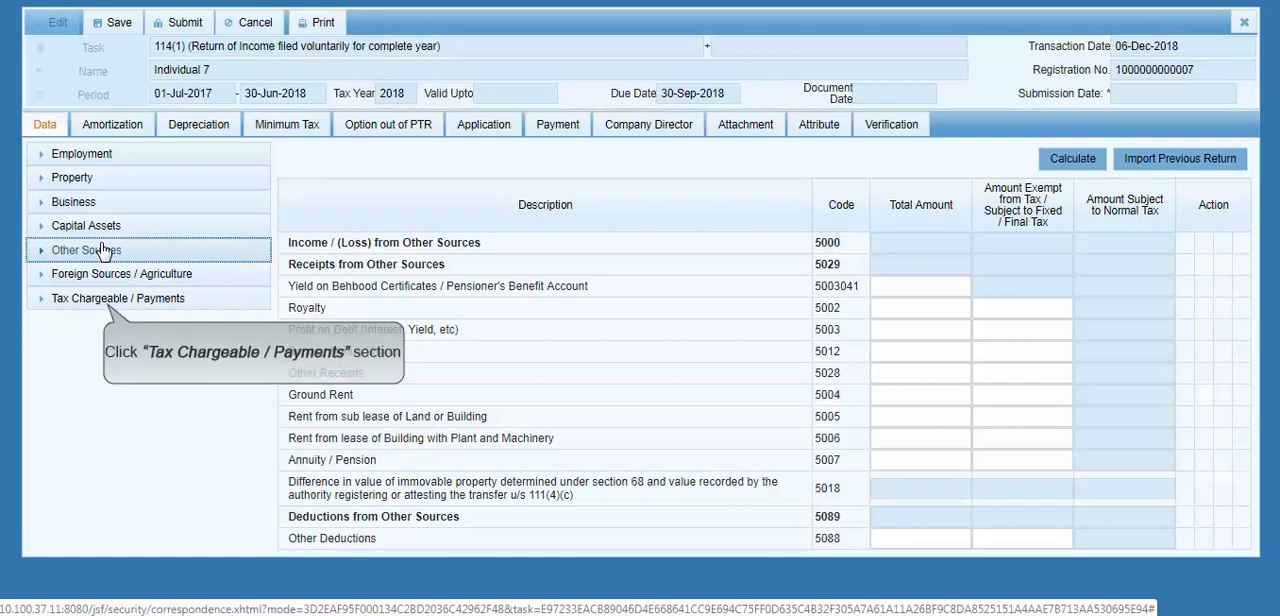
{"action": "left_click", "coordinate": [230, 274]}
{"action": "left_click", "coordinate": [218, 298]}
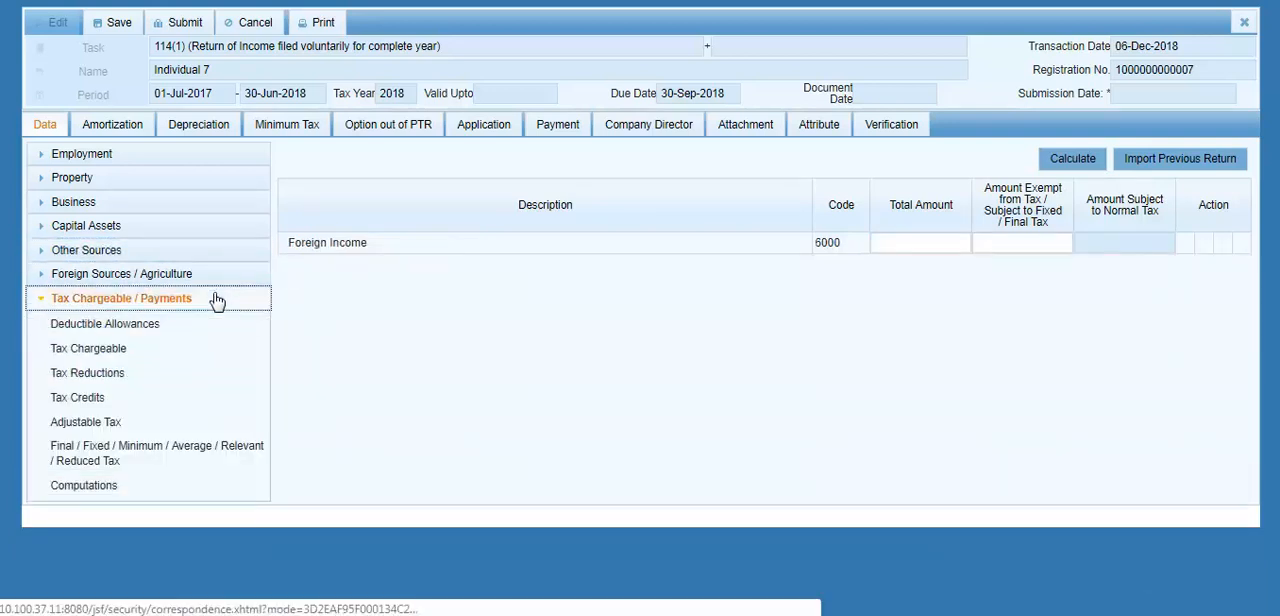
{"action": "left_click", "coordinate": [146, 326]}
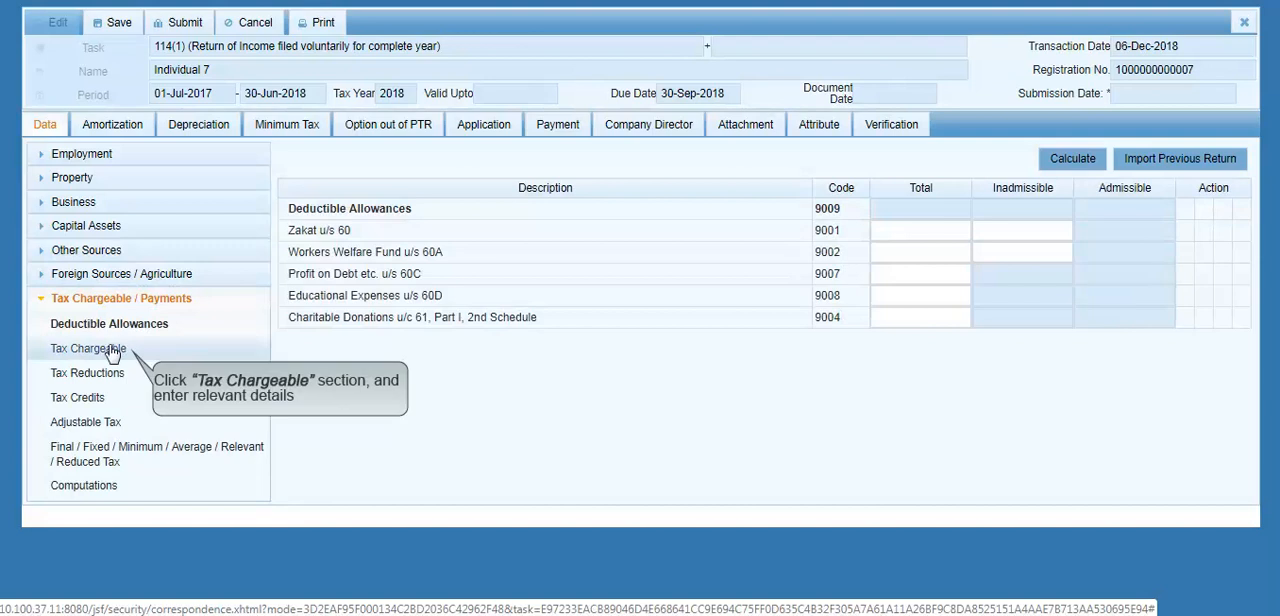
Step: View the Tax Chargeable, Tax Reductions and Tax Credits sections under Tax Chargeable / Payments
{"action": "left_click", "coordinate": [112, 352]}
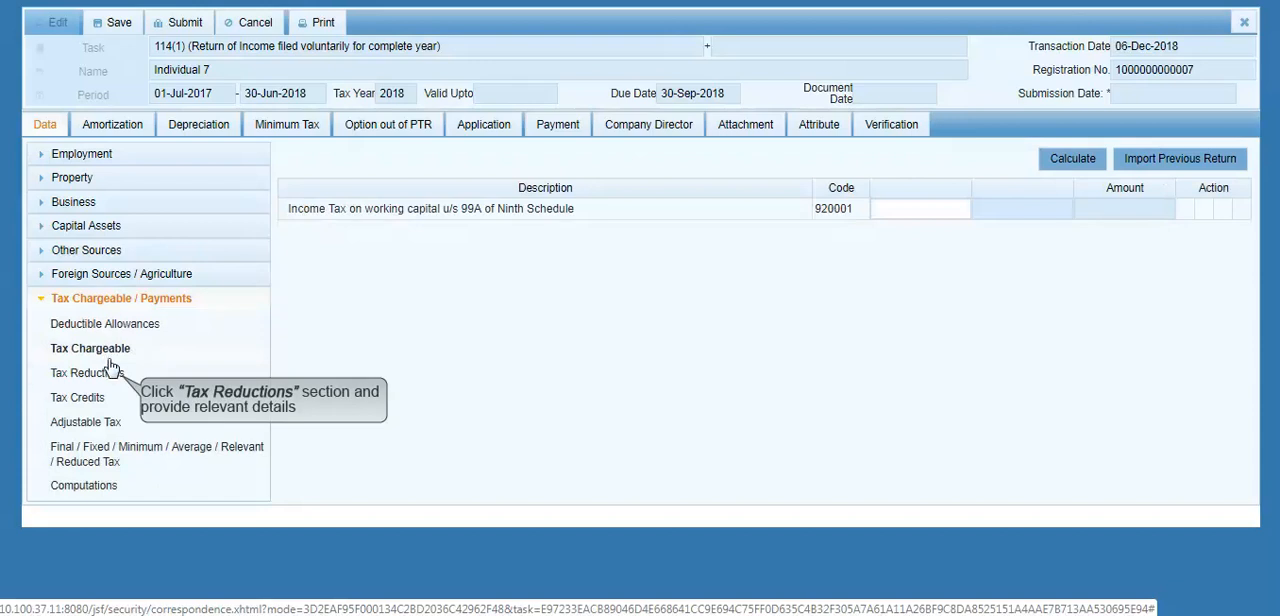
{"action": "left_click", "coordinate": [108, 380]}
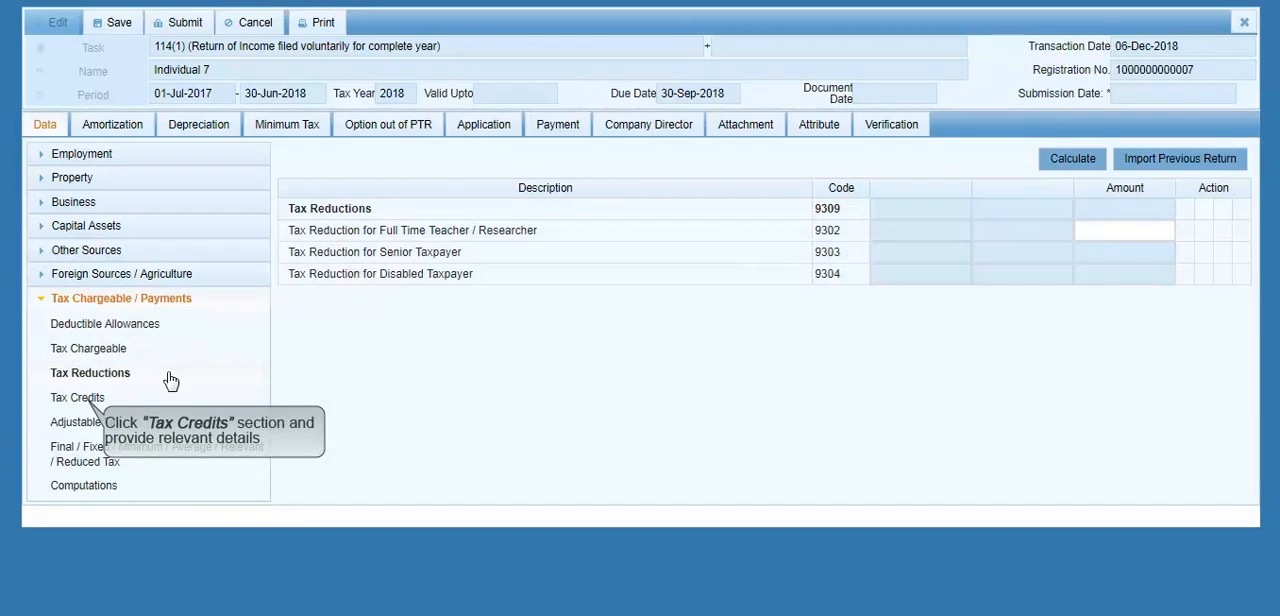
{"action": "left_click", "coordinate": [119, 398]}
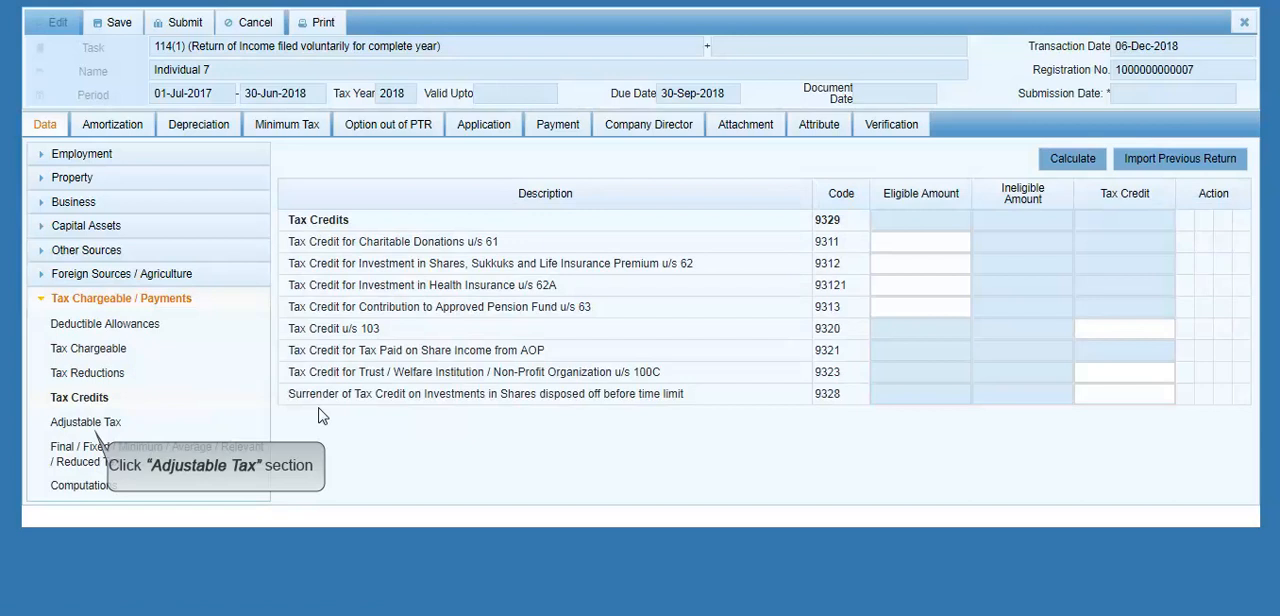
Step: Run the calculation for the Adjustable Tax section, leaving the Tax Collected / Deducted amounts blank
{"action": "left_click", "coordinate": [110, 424]}
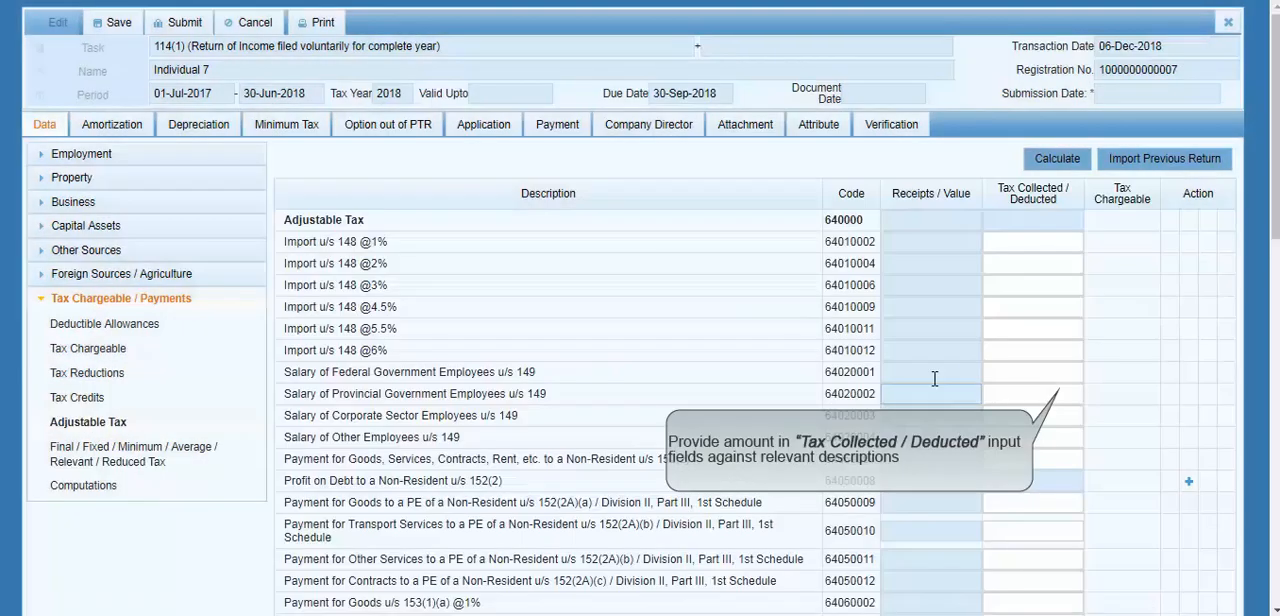
{"action": "left_click", "coordinate": [1045, 348]}
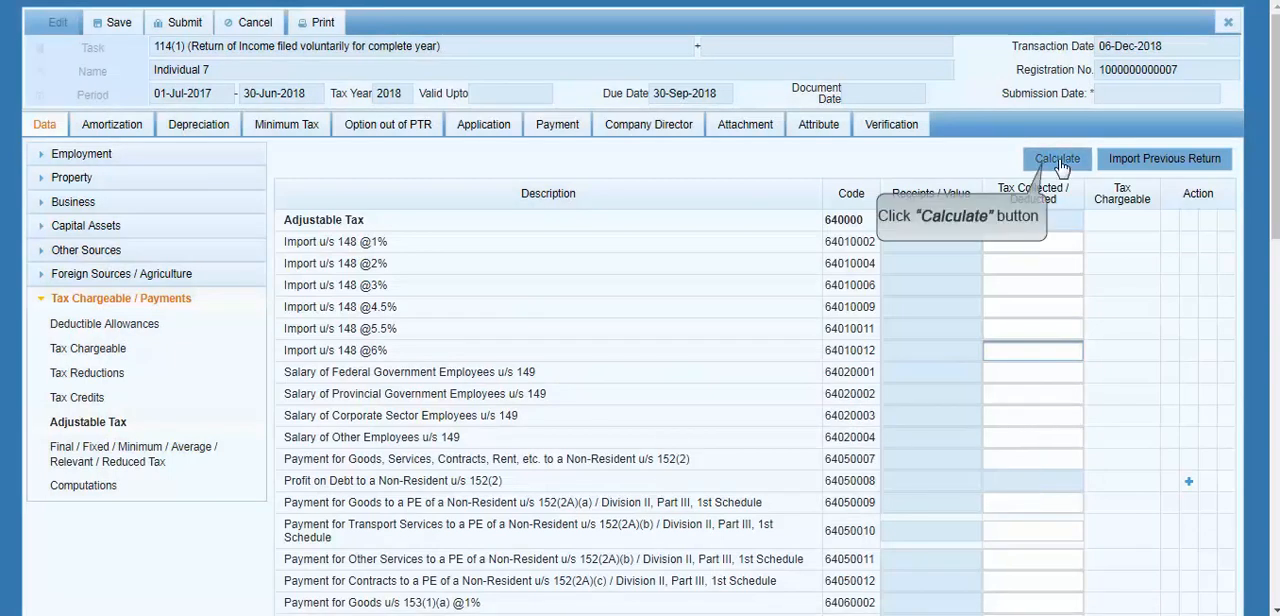
{"action": "left_click", "coordinate": [1060, 166]}
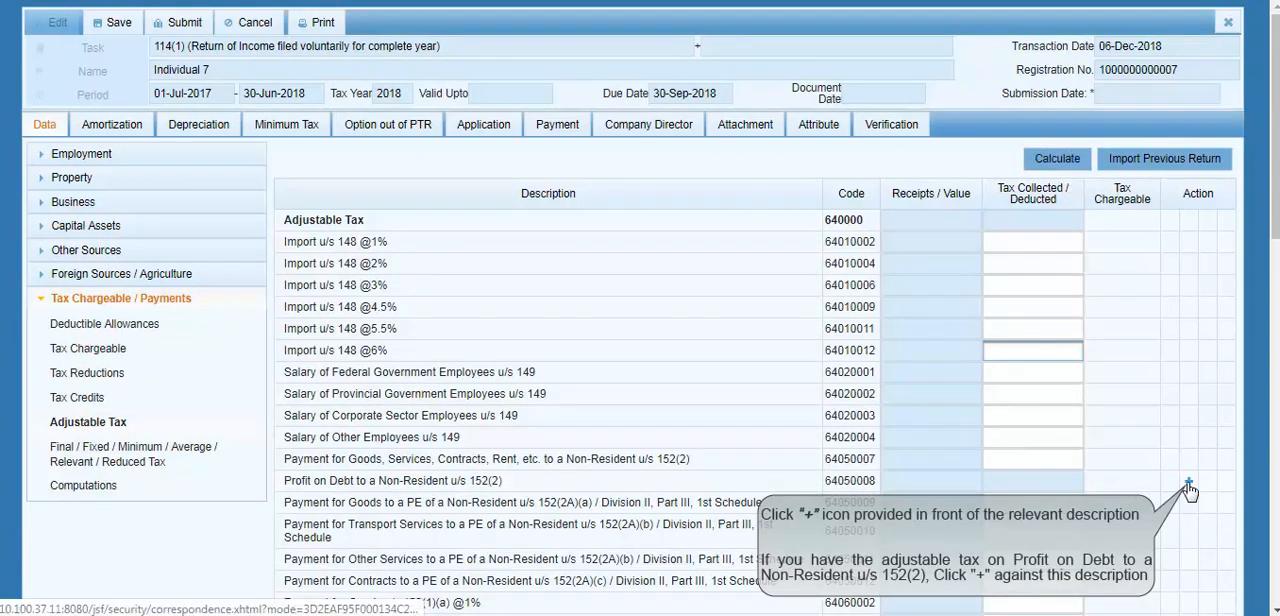
Step: Add an account entry under Profit on Debt to a Non-Resident u/s 152(2), entering the account number and the contents Current and FIA
{"action": "left_click", "coordinate": [1189, 485]}
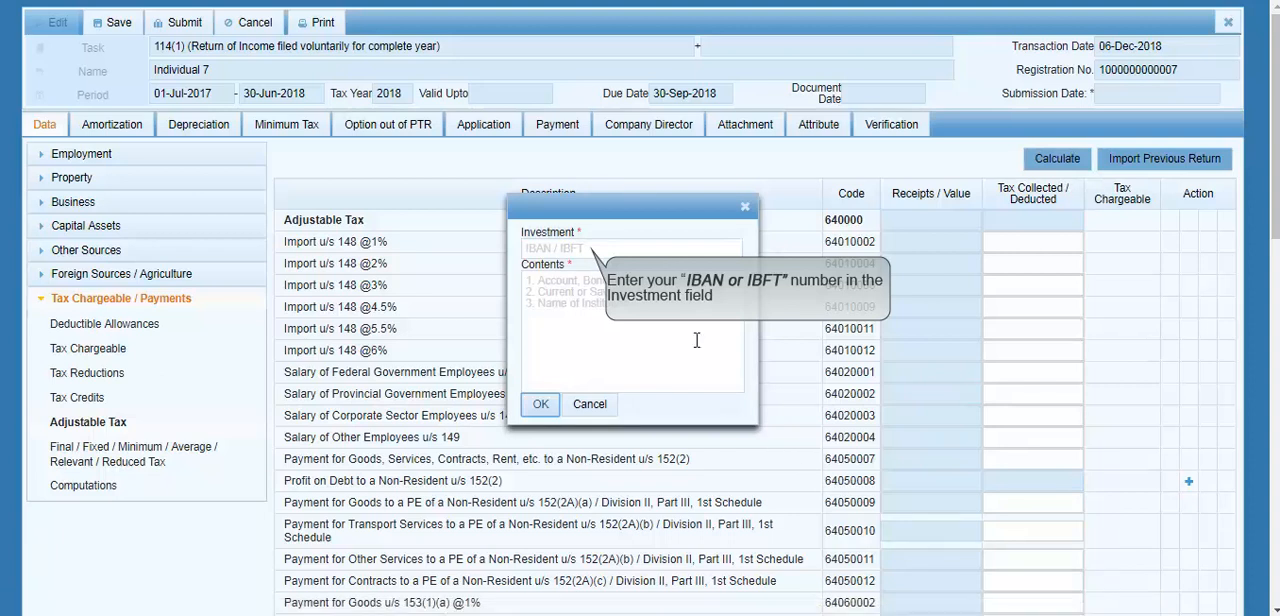
{"action": "left_click", "coordinate": [645, 250]}
{"action": "left_click", "coordinate": [645, 250]}
{"action": "key", "text": "Tab"}
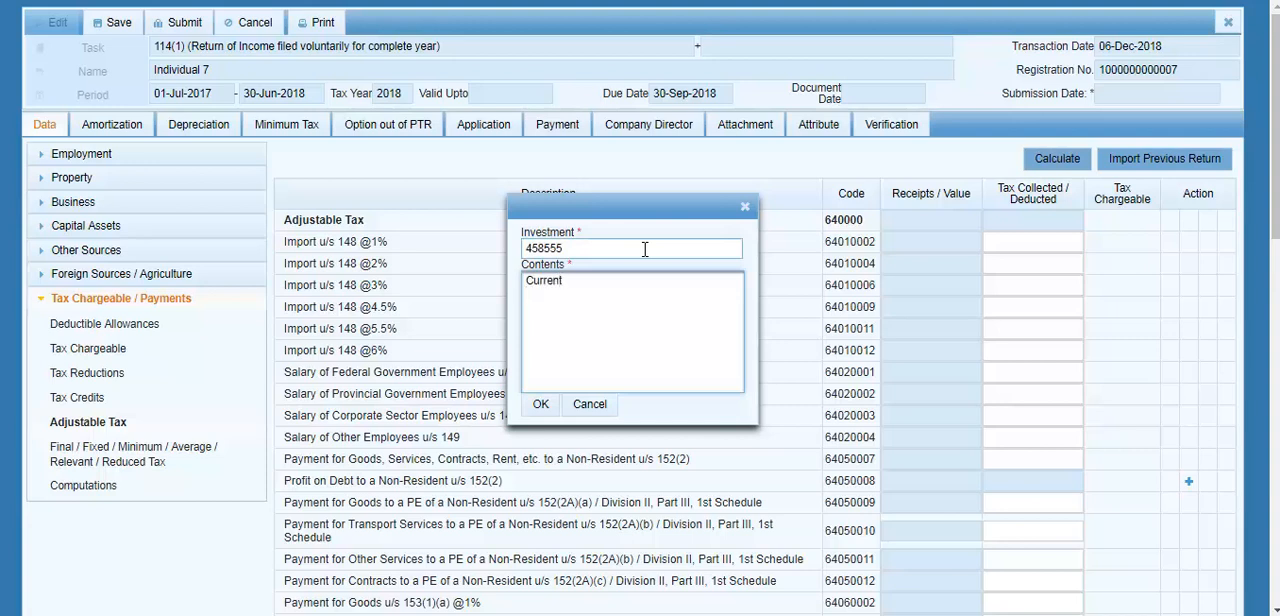
{"action": "type", "text": "A"}
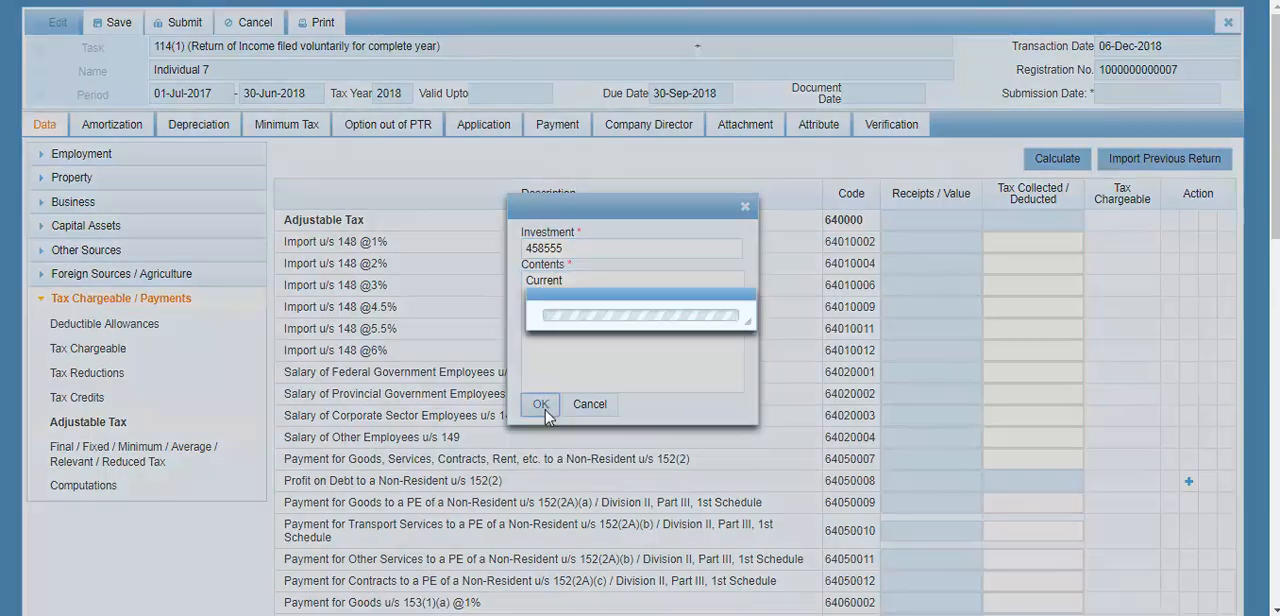
{"action": "left_click", "coordinate": [542, 406]}
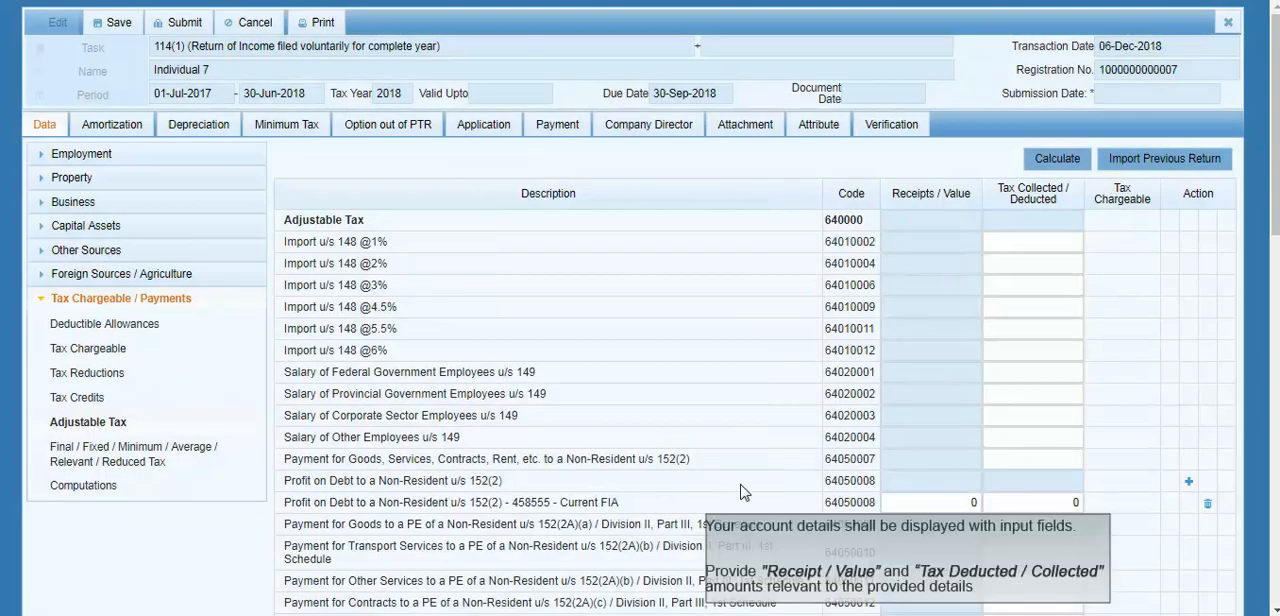
Step: Set the added account's Receipts / Value to 15,000 and Tax Collected / Deducted to 1,500, and calculate the adjustable tax
{"action": "left_click", "coordinate": [972, 503]}
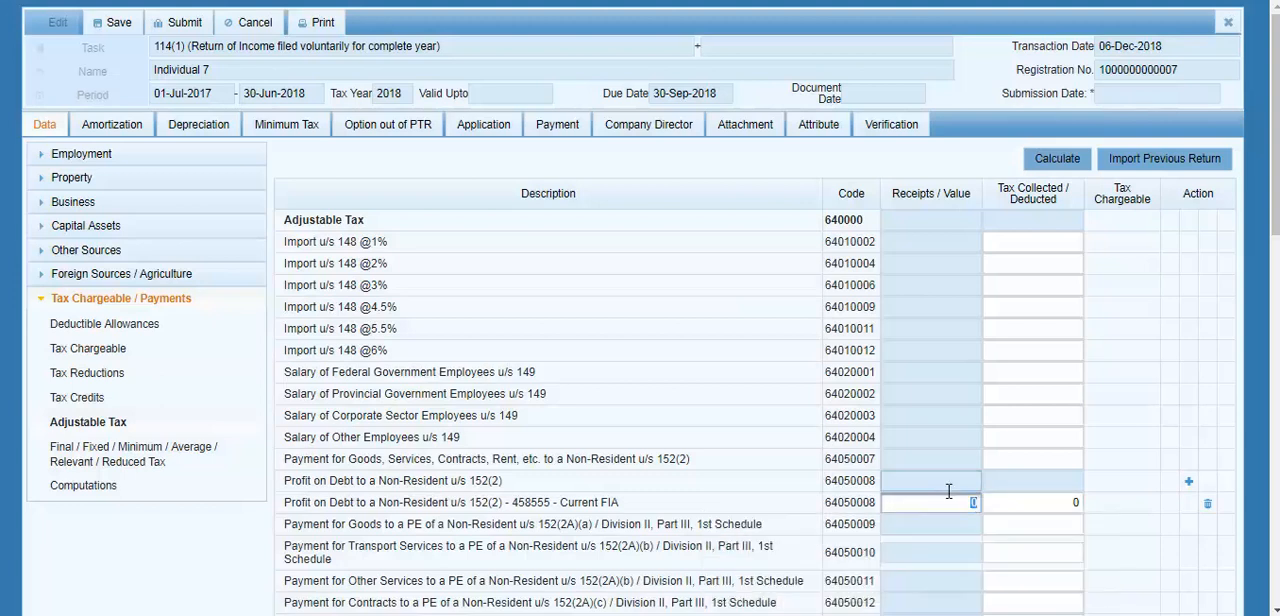
{"action": "key", "text": "Tab"}
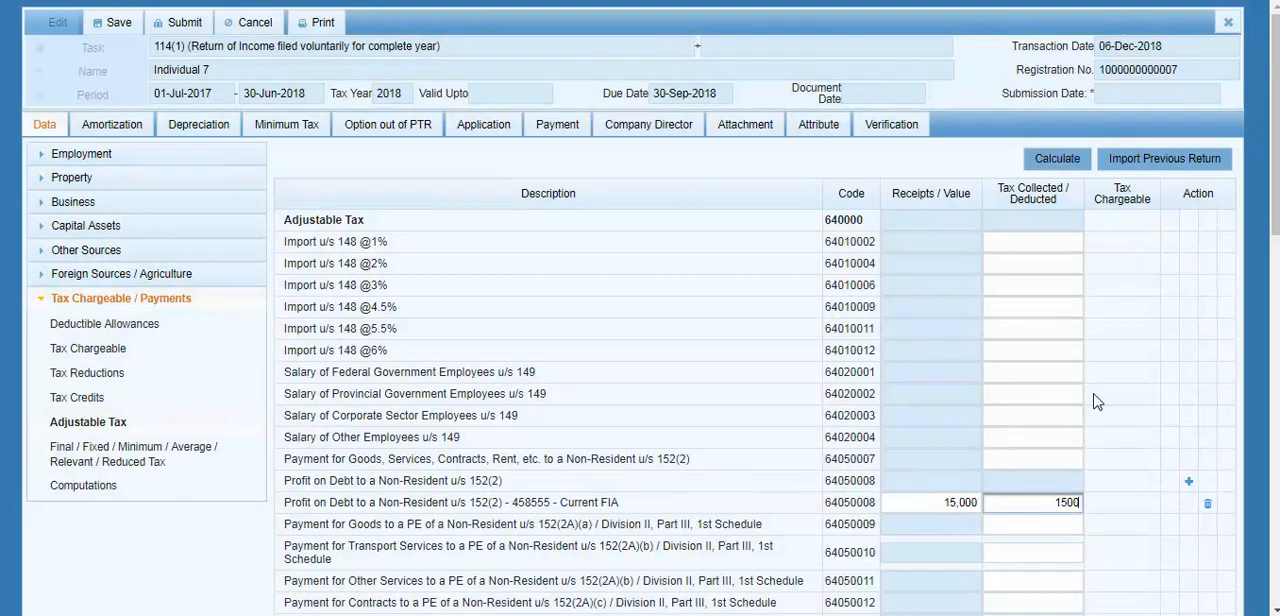
{"action": "type", "text": "1500"}
{"action": "key", "text": "Tab"}
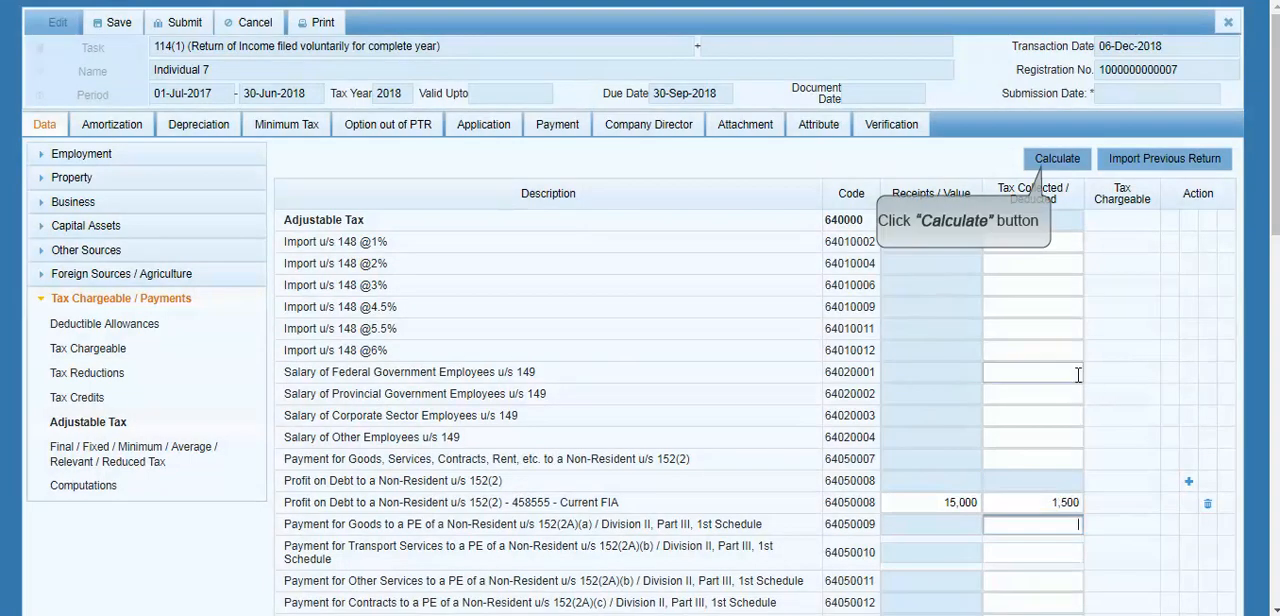
{"action": "left_click", "coordinate": [1058, 162]}
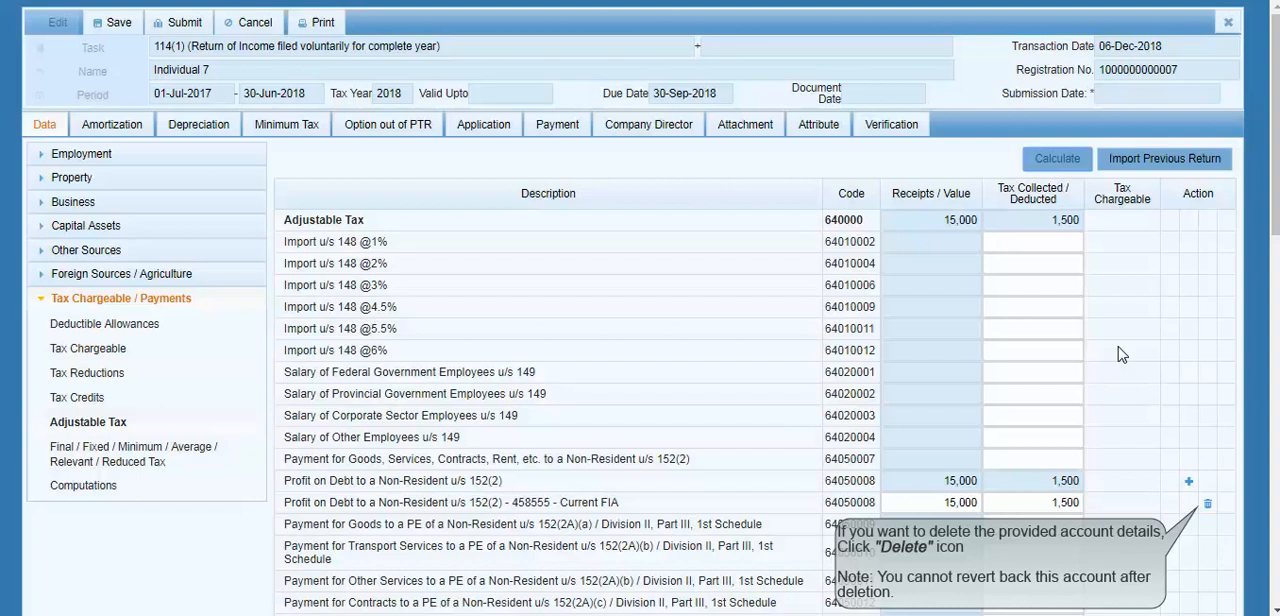
Step: Delete the added account entry under Profit on Debt to a Non-Resident u/s 152(2)
{"action": "left_click", "coordinate": [1208, 507]}
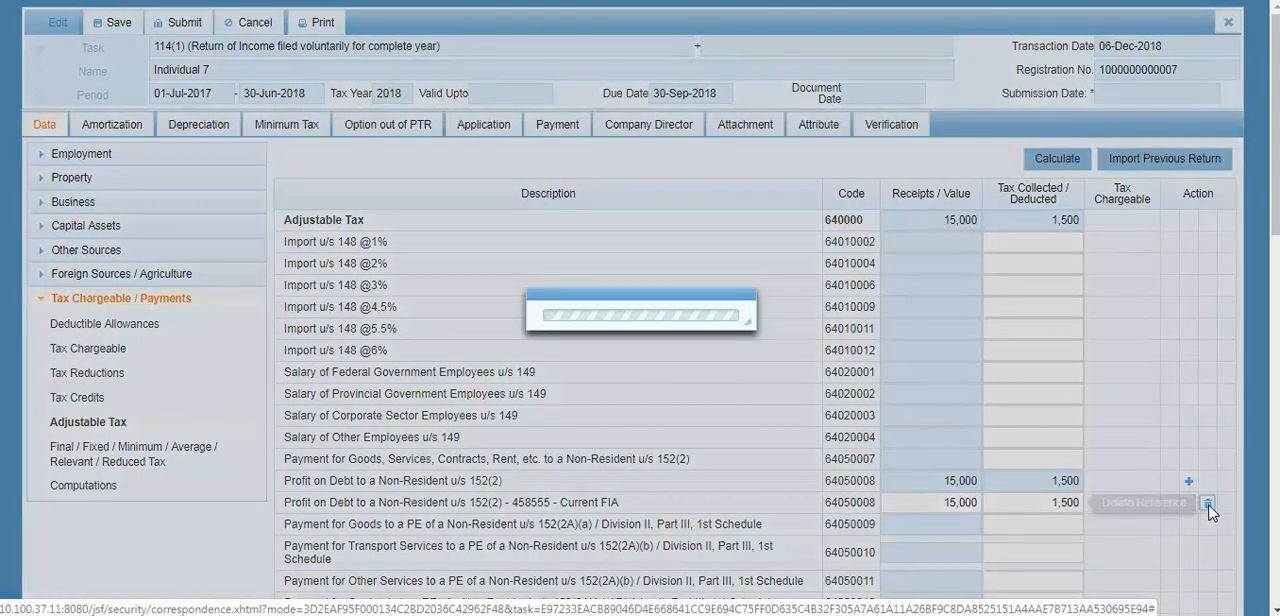
Step: In Computations, set WWF to a total amount of 5,000 and an exempt / final tax amount of 1,500, and run the calculation
{"action": "left_click", "coordinate": [86, 486]}
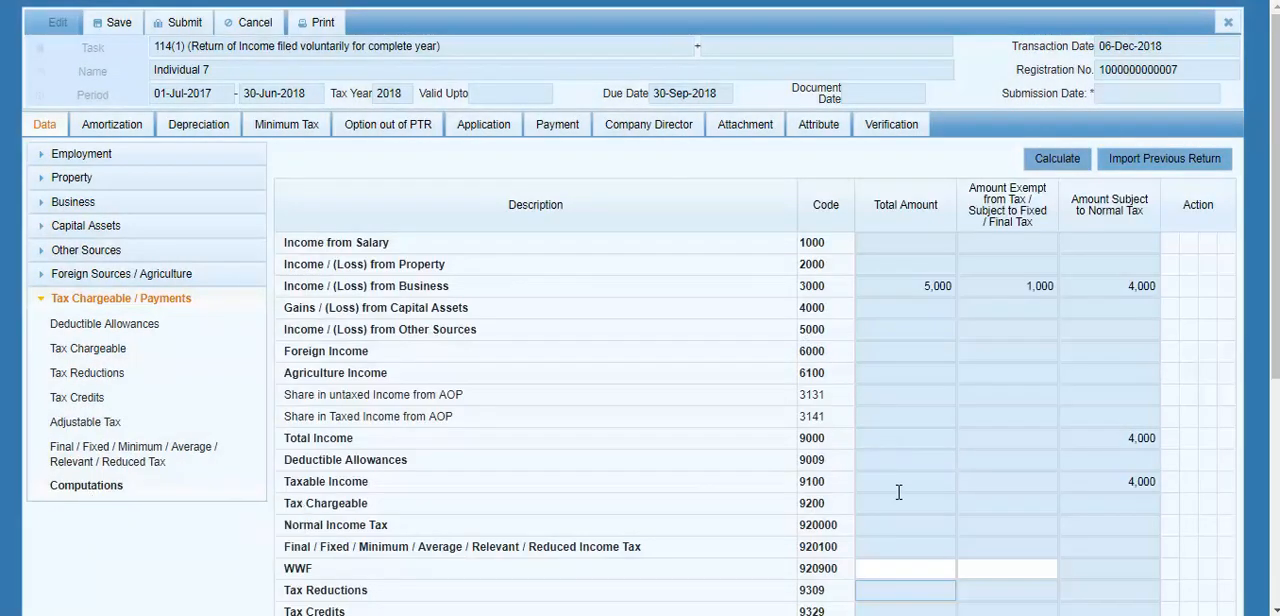
{"action": "left_click", "coordinate": [906, 569]}
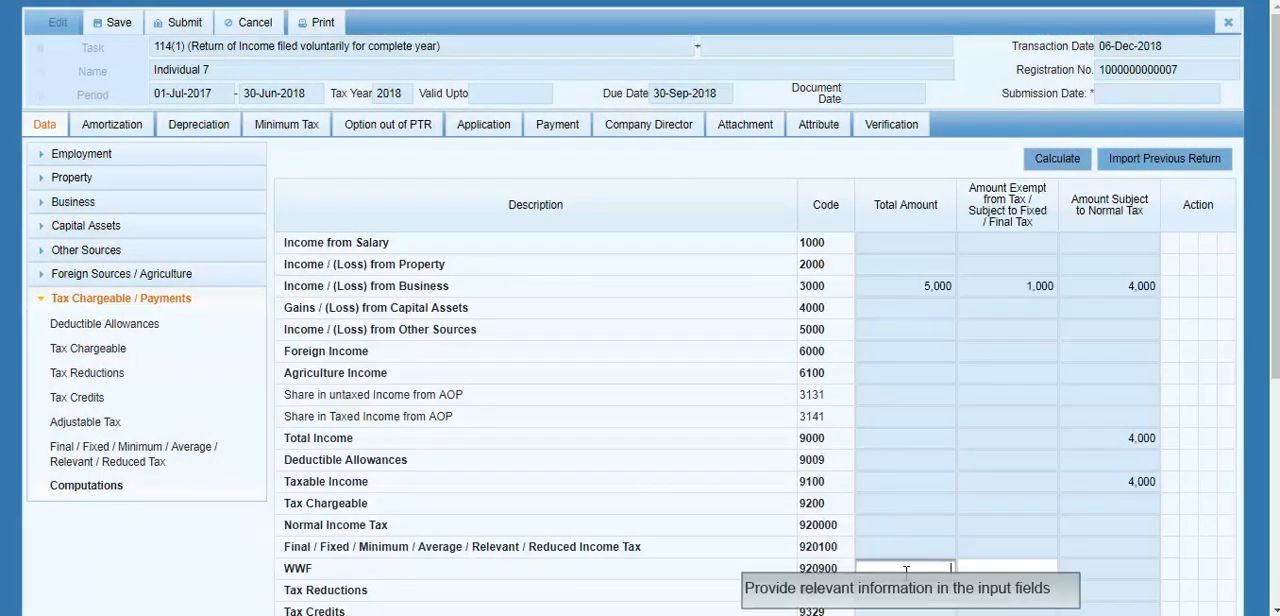
{"action": "type", "text": "5,000"}
{"action": "key", "text": "Tab"}
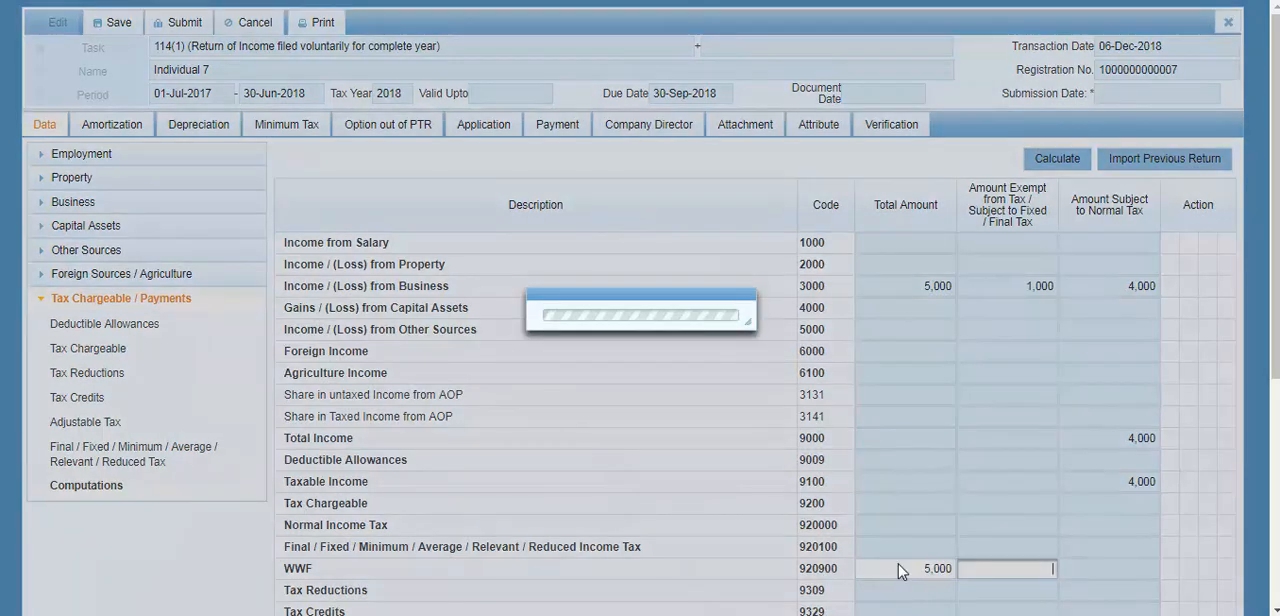
{"action": "type", "text": "1500"}
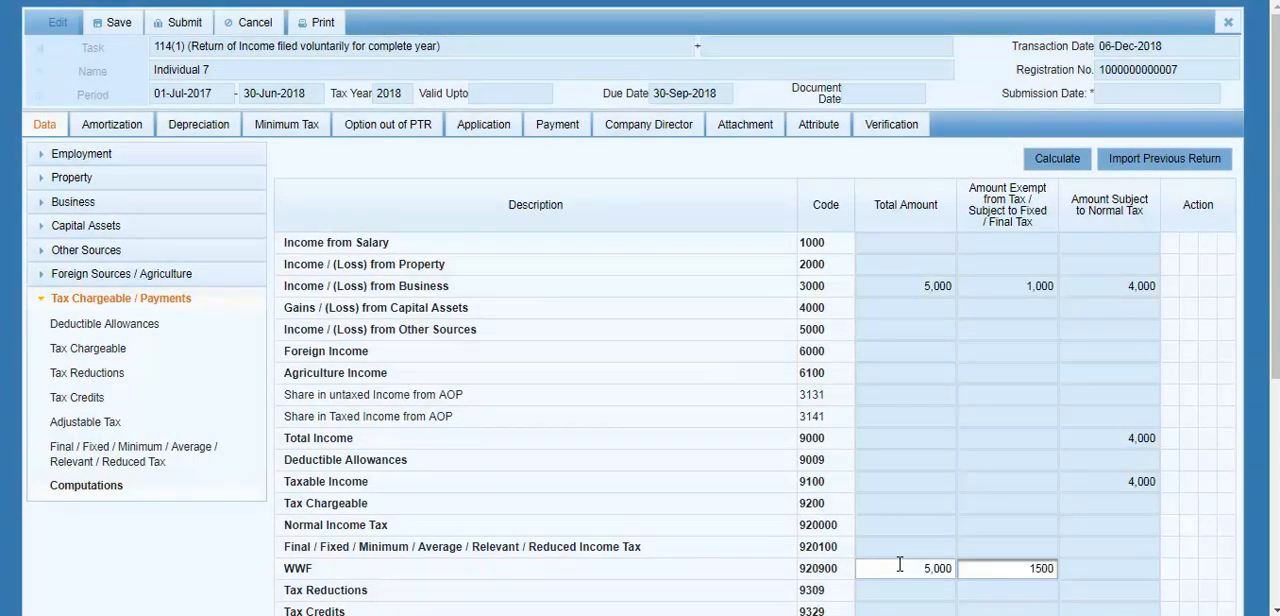
{"action": "key", "text": "Tab"}
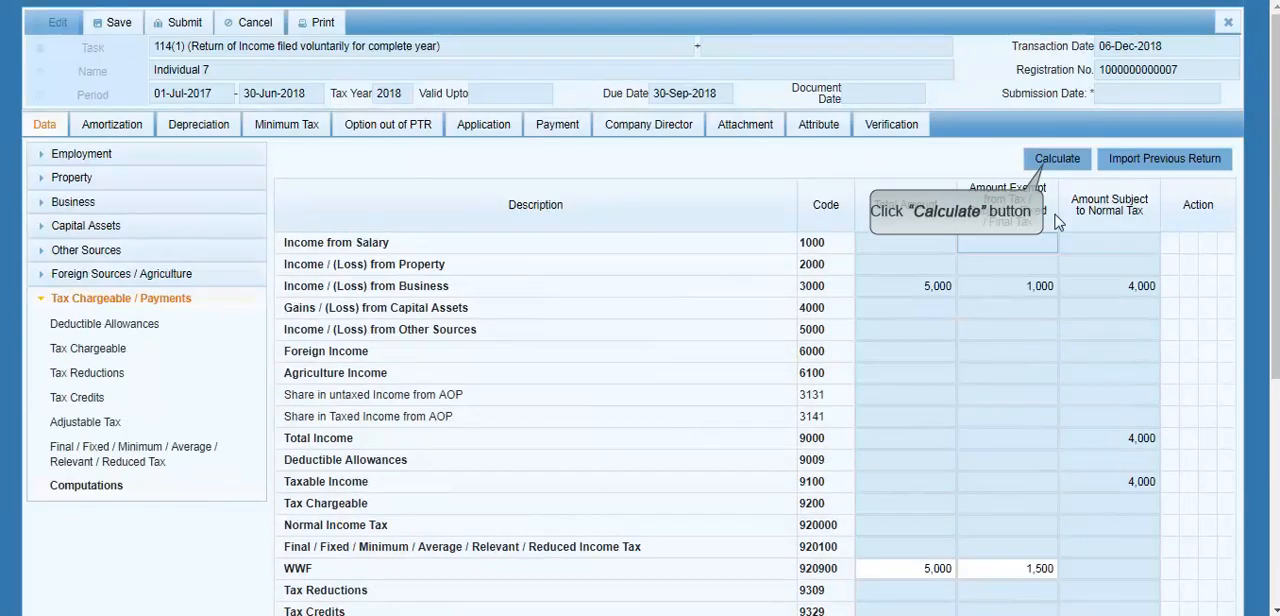
{"action": "left_click", "coordinate": [1055, 160]}
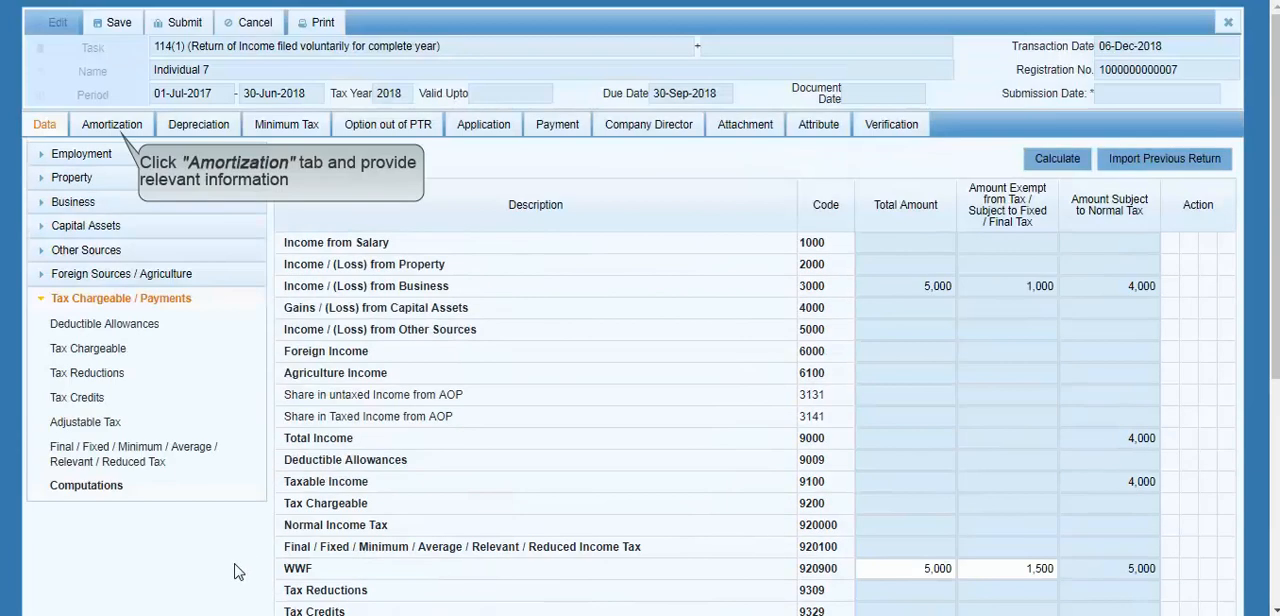
Step: View the return's Amortization, Depreciation, Minimum Tax and Option out of PTR sections
{"action": "left_click", "coordinate": [98, 130]}
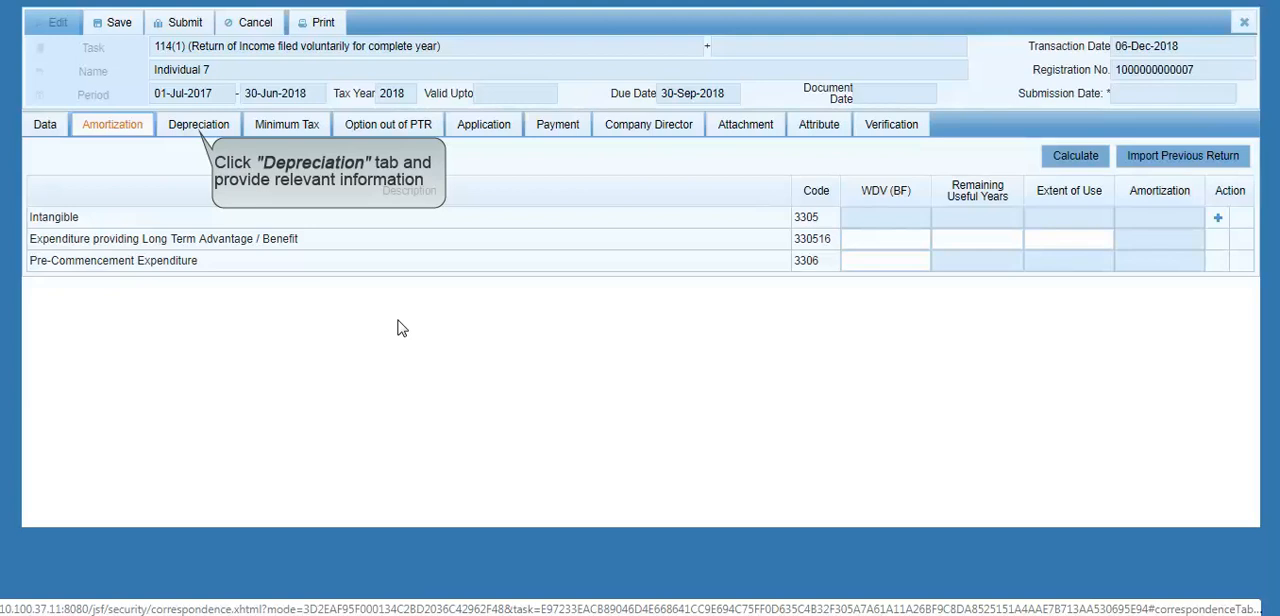
{"action": "left_click", "coordinate": [190, 128]}
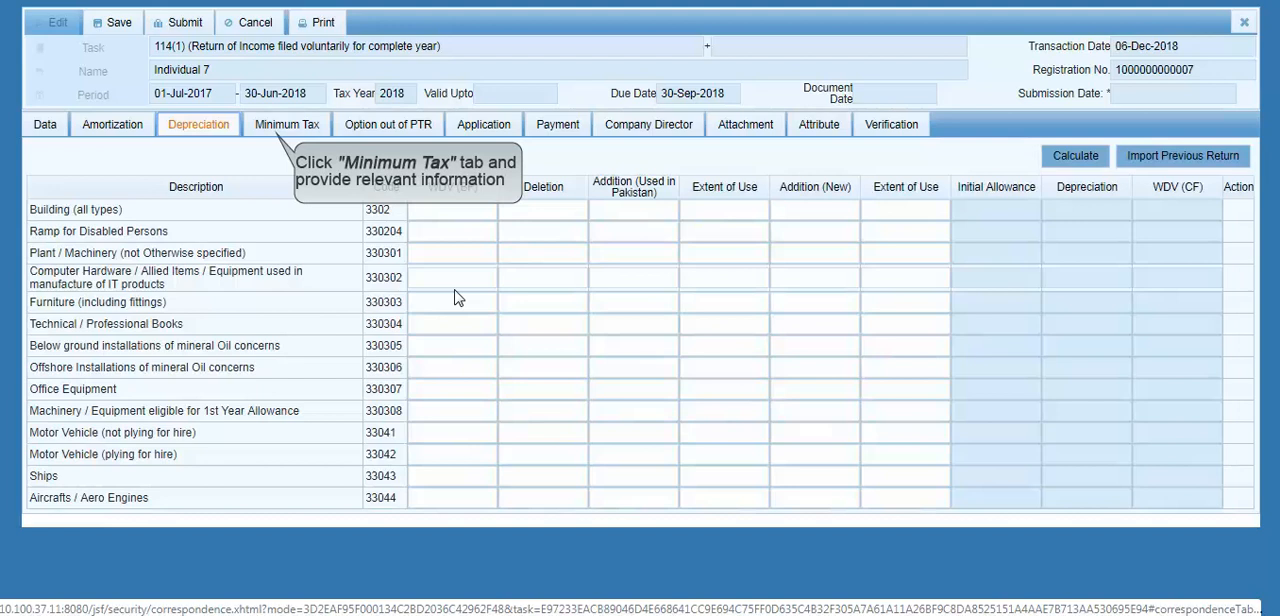
{"action": "left_click", "coordinate": [268, 130]}
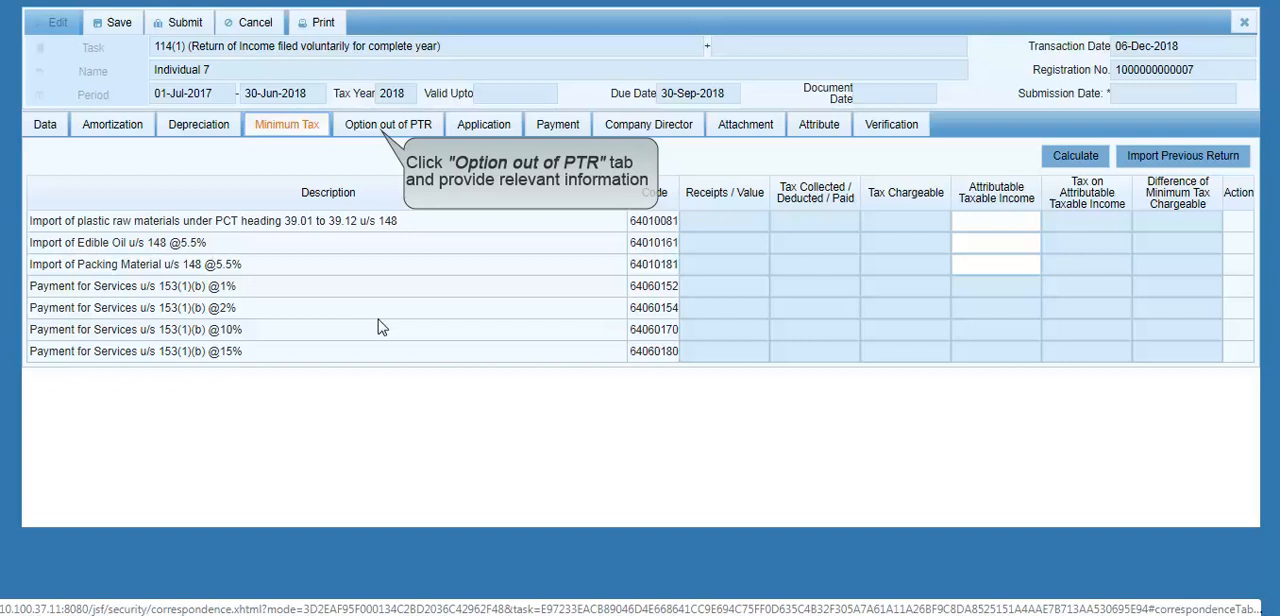
{"action": "left_click", "coordinate": [364, 125]}
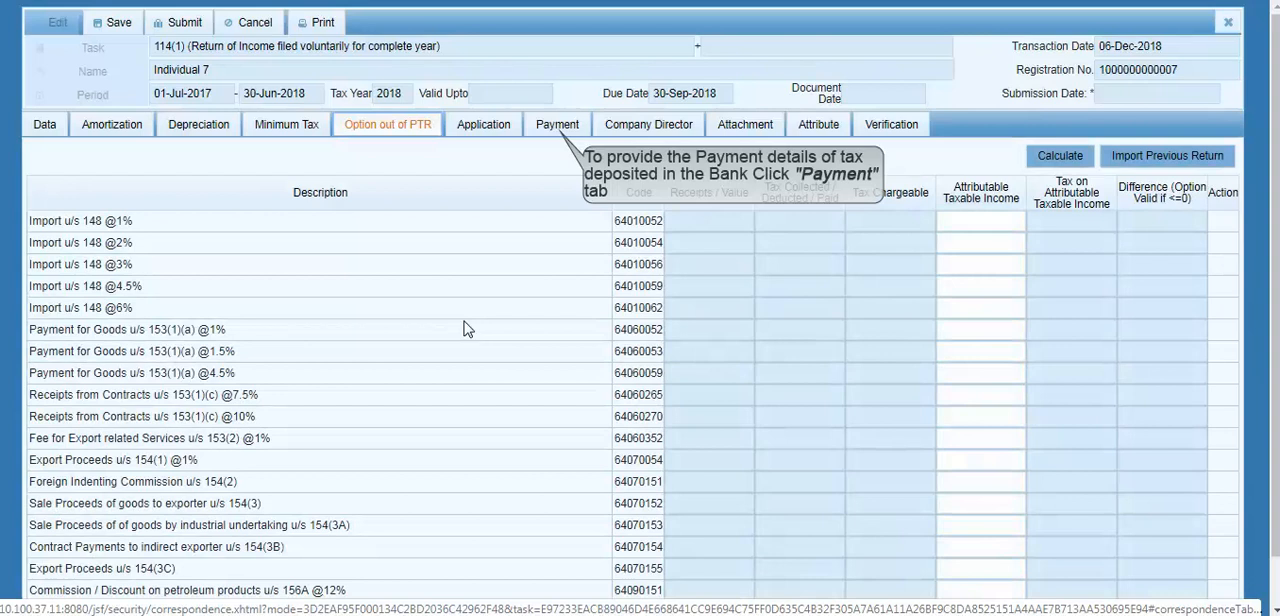
Step: View the Payment section and open the selection of Computerized Payment Receipts (CPR)
{"action": "left_click", "coordinate": [557, 125]}
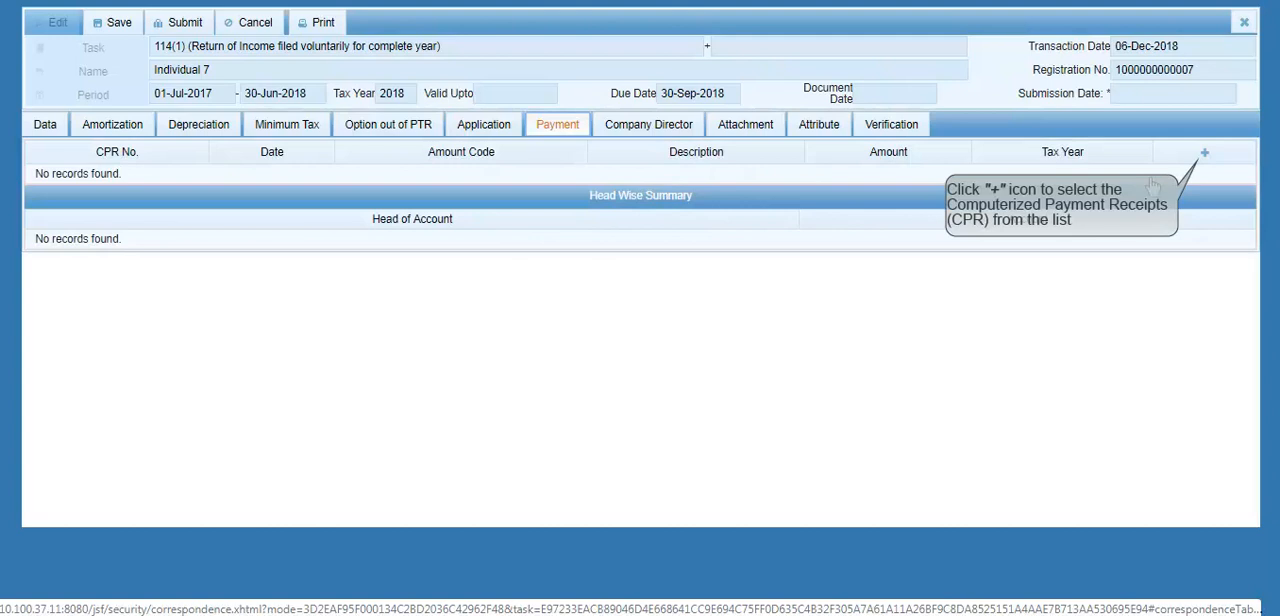
{"action": "left_click", "coordinate": [1204, 152]}
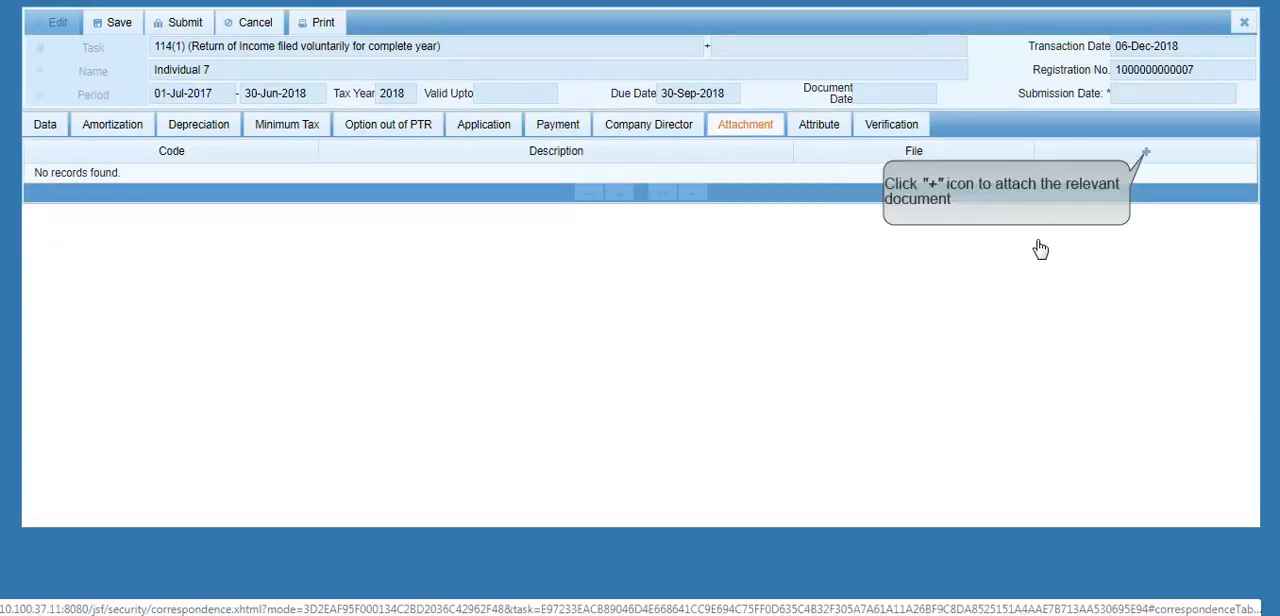
Step: Try to attach a document to the return with the document type and file left blank
{"action": "left_click", "coordinate": [1145, 154]}
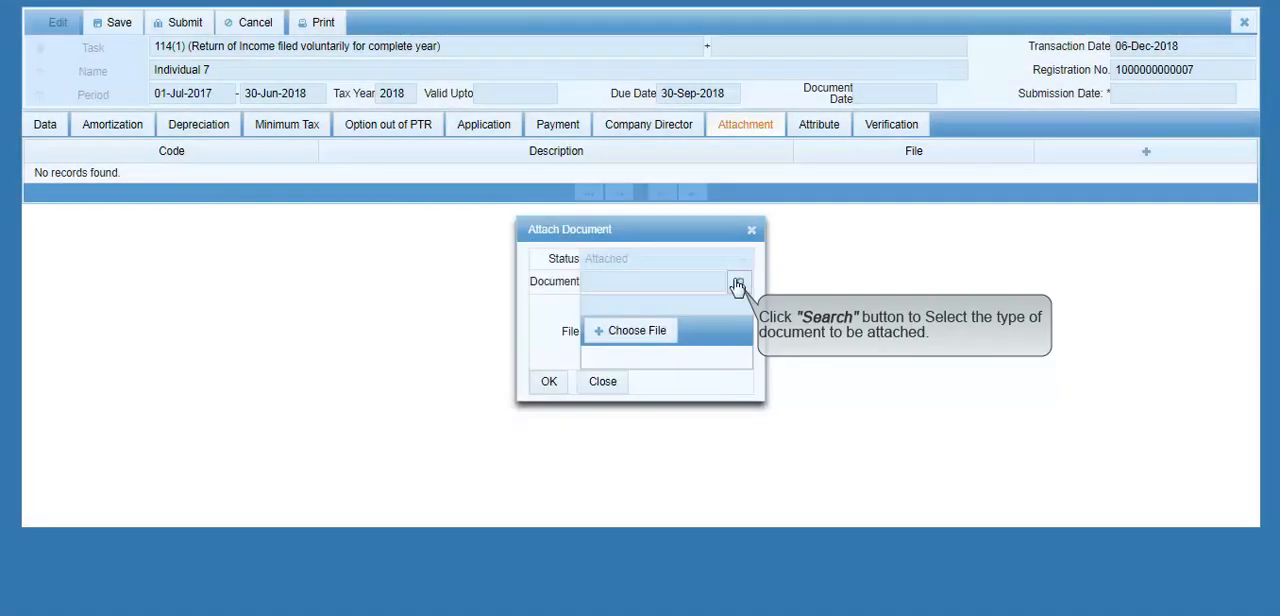
{"action": "left_click", "coordinate": [737, 285]}
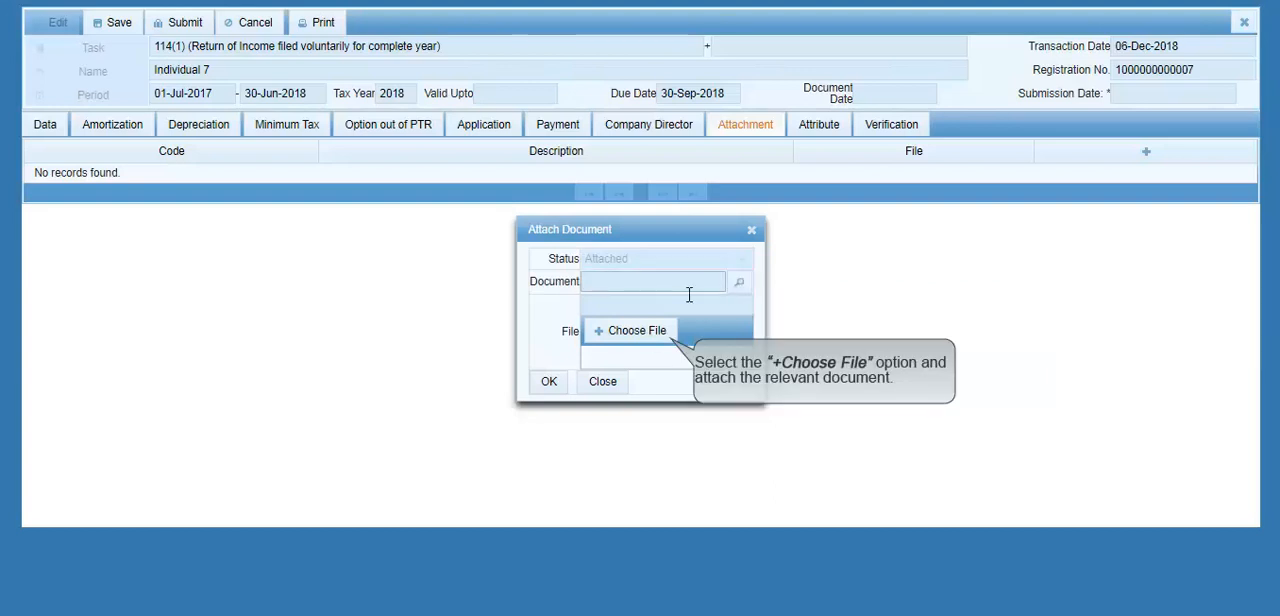
{"action": "left_click", "coordinate": [653, 341]}
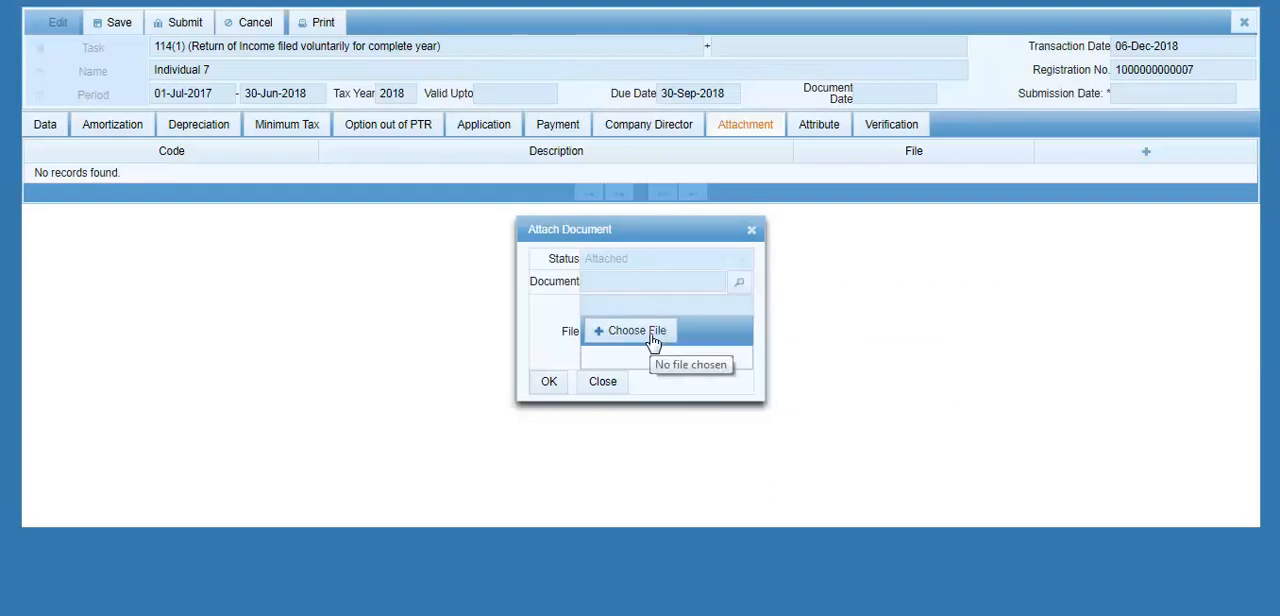
{"action": "left_click", "coordinate": [549, 384]}
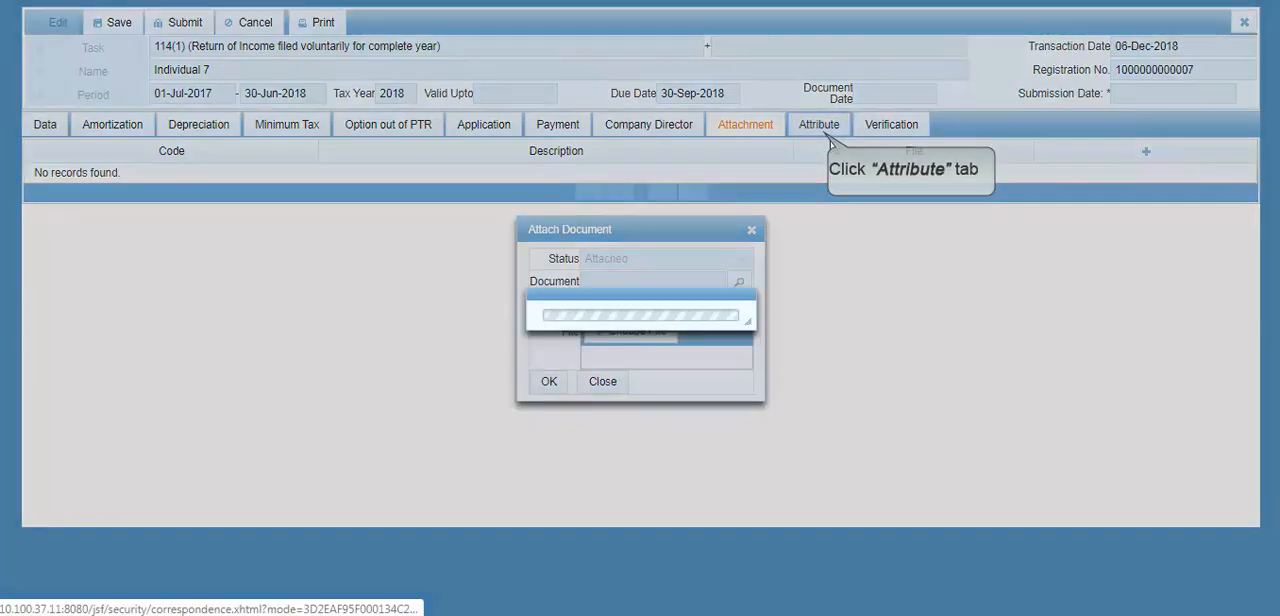
Step: Set the Residence Status attribute to Non_Resident, leaving the Special Tax Rate for Dividend covered under ADDT blank
{"action": "left_click", "coordinate": [828, 134]}
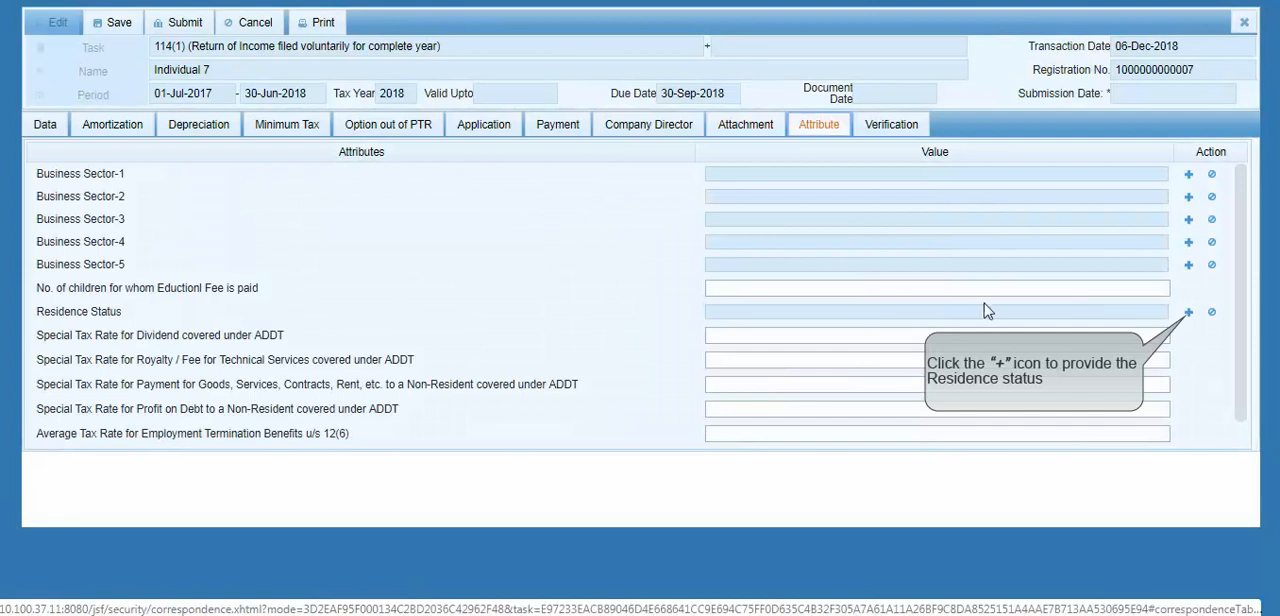
{"action": "left_click", "coordinate": [1189, 314]}
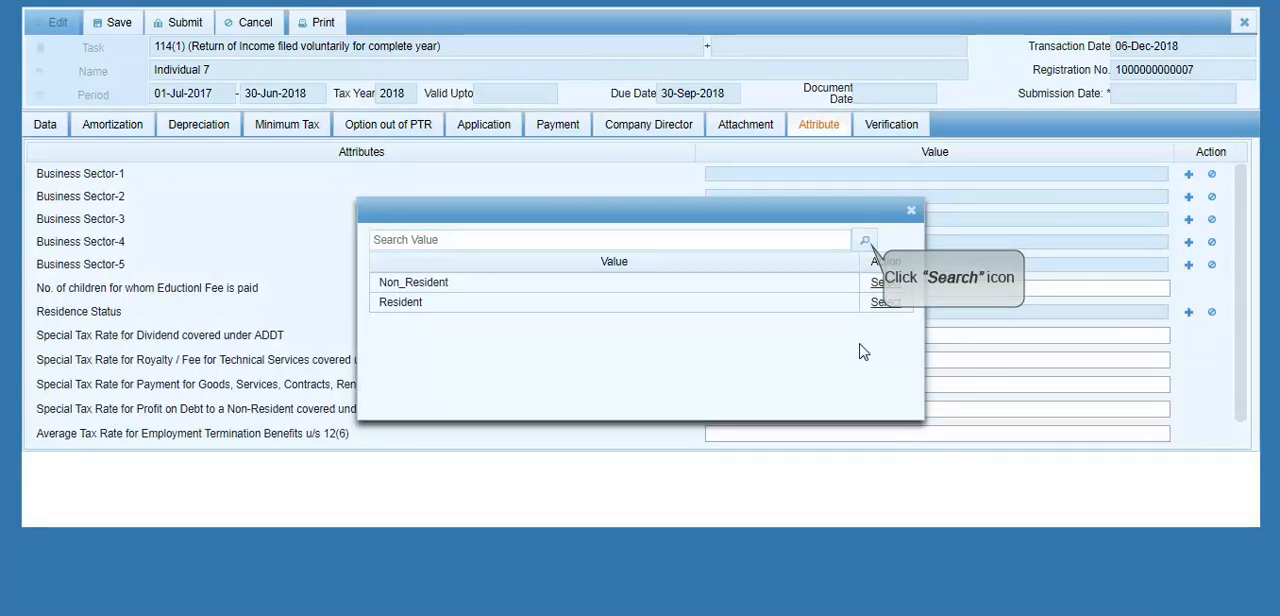
{"action": "left_click", "coordinate": [858, 245]}
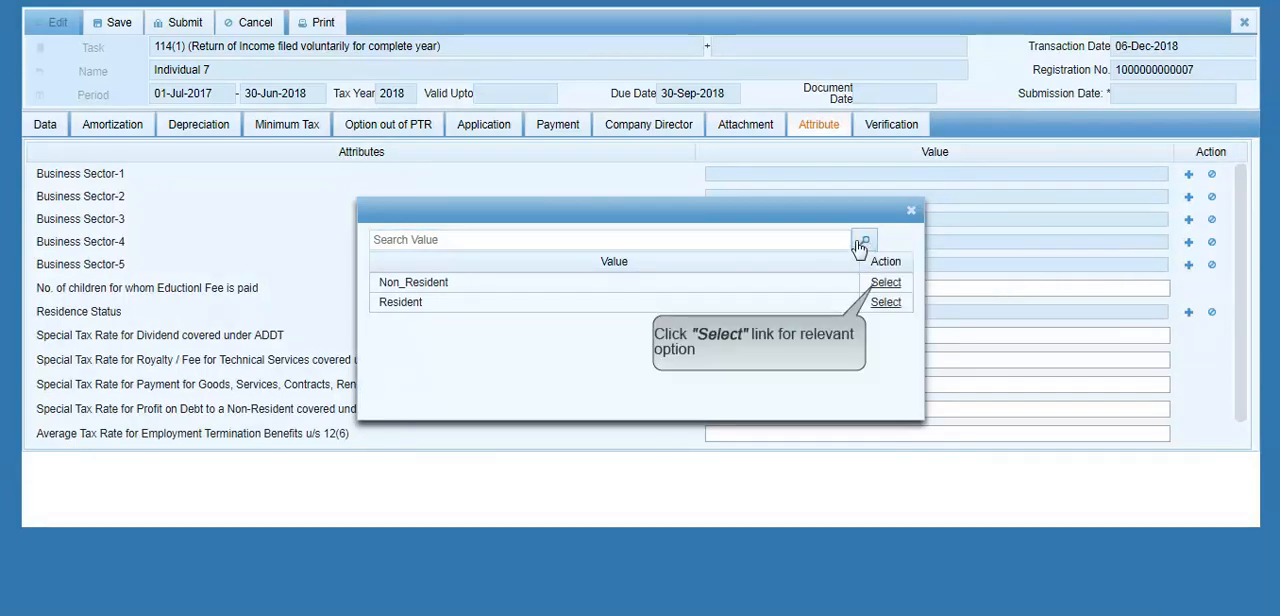
{"action": "left_click", "coordinate": [895, 289]}
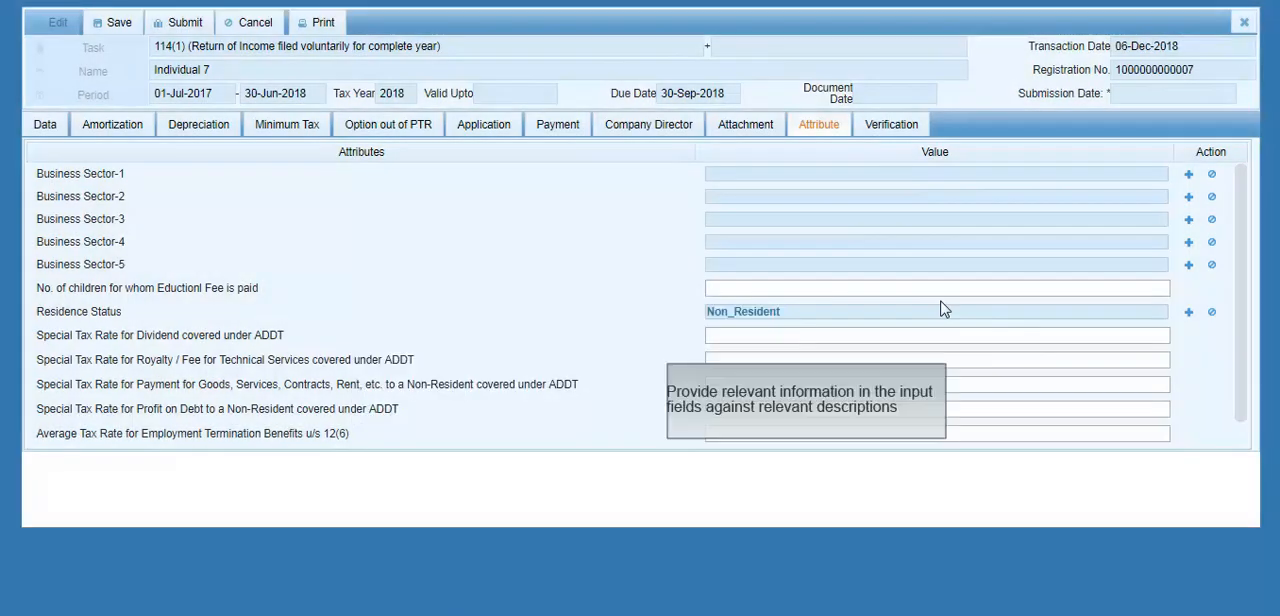
{"action": "left_click", "coordinate": [902, 336]}
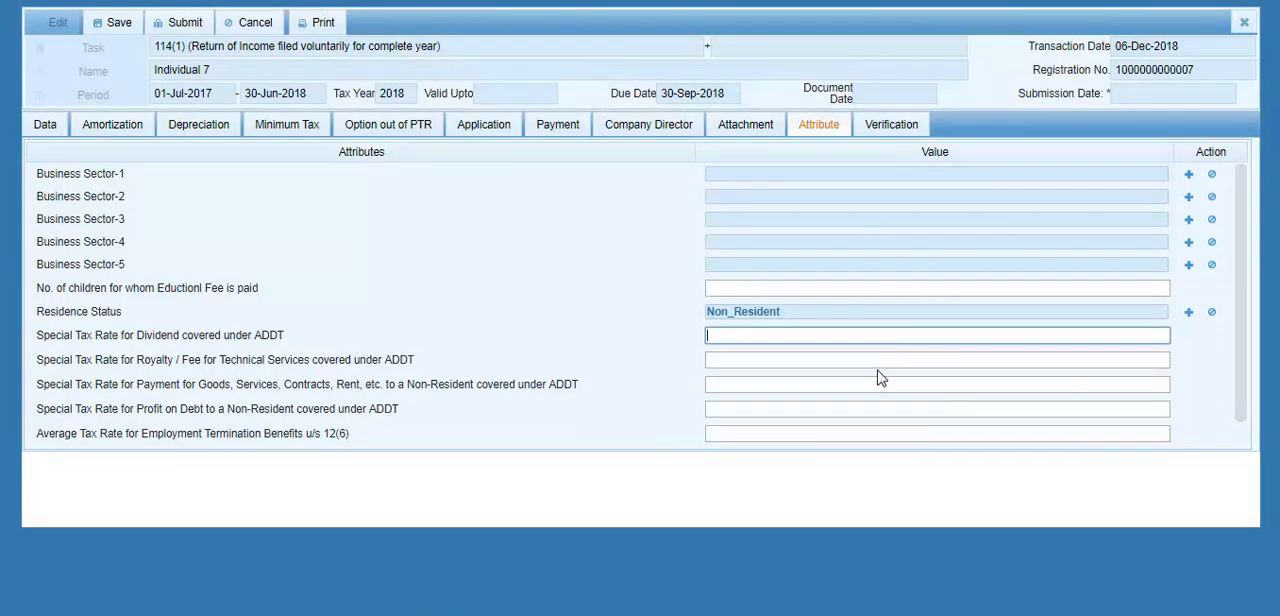
Step: Run the PIN verification for the return's declaration and save the return
{"action": "left_click", "coordinate": [893, 133]}
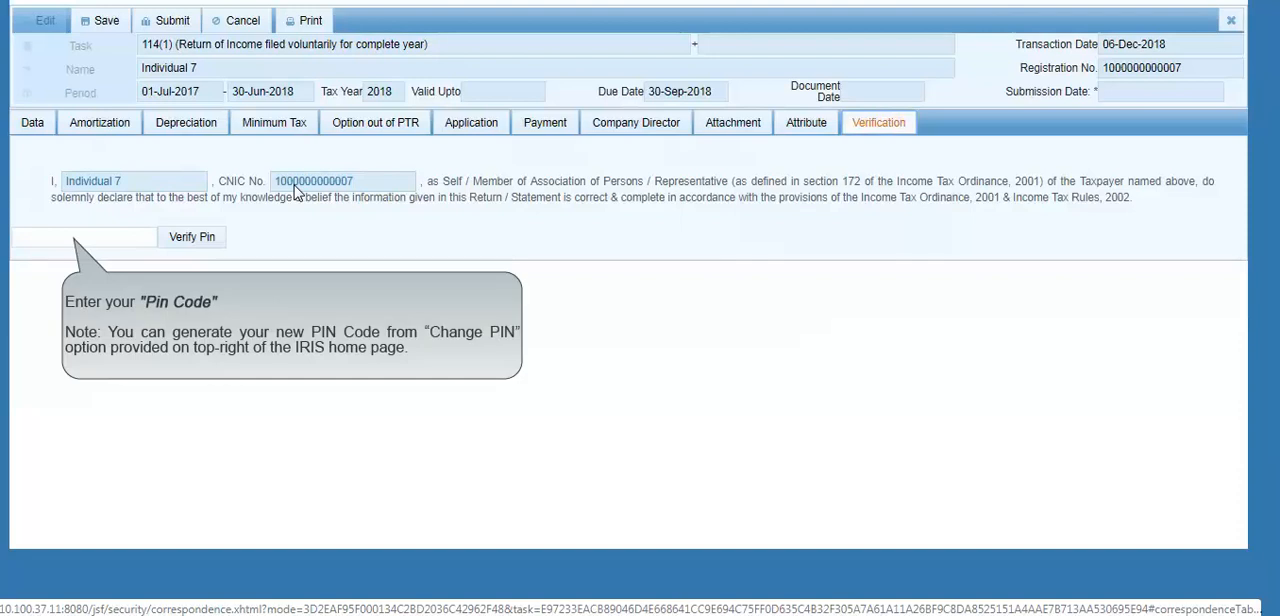
{"action": "left_click", "coordinate": [190, 246]}
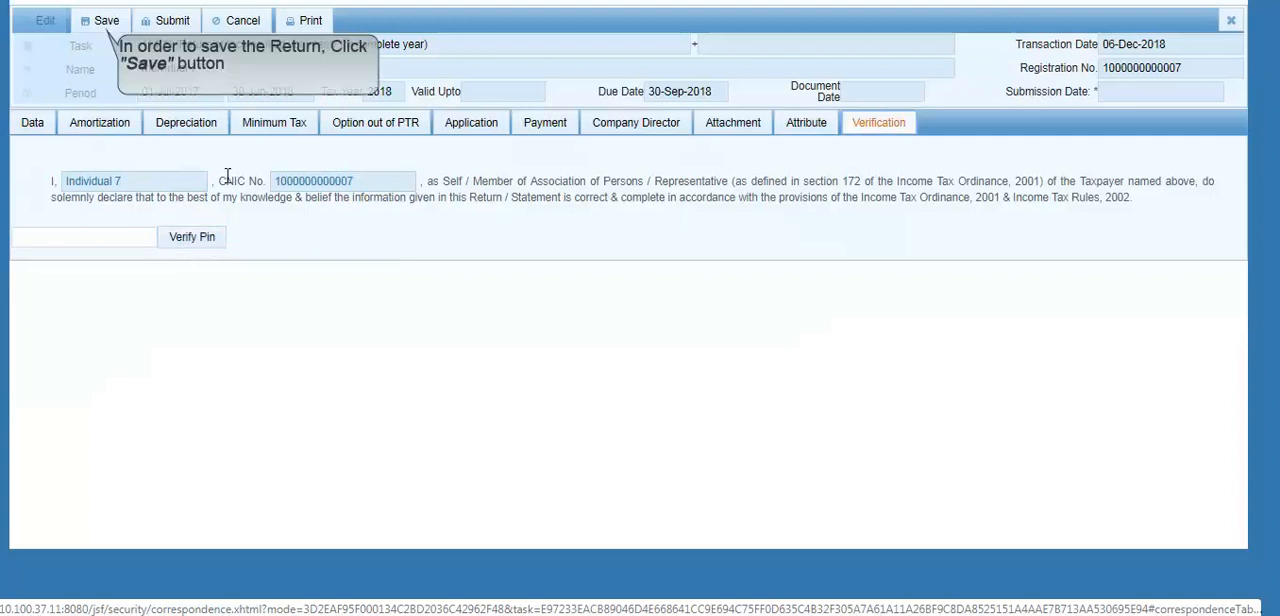
{"action": "left_click", "coordinate": [105, 22]}
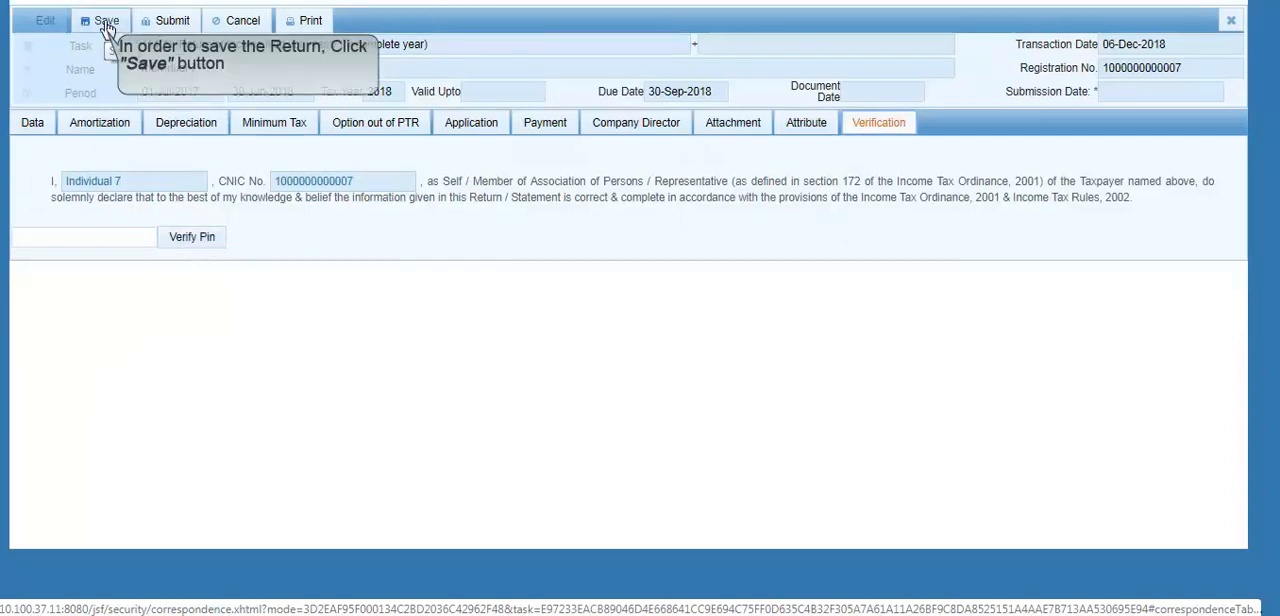